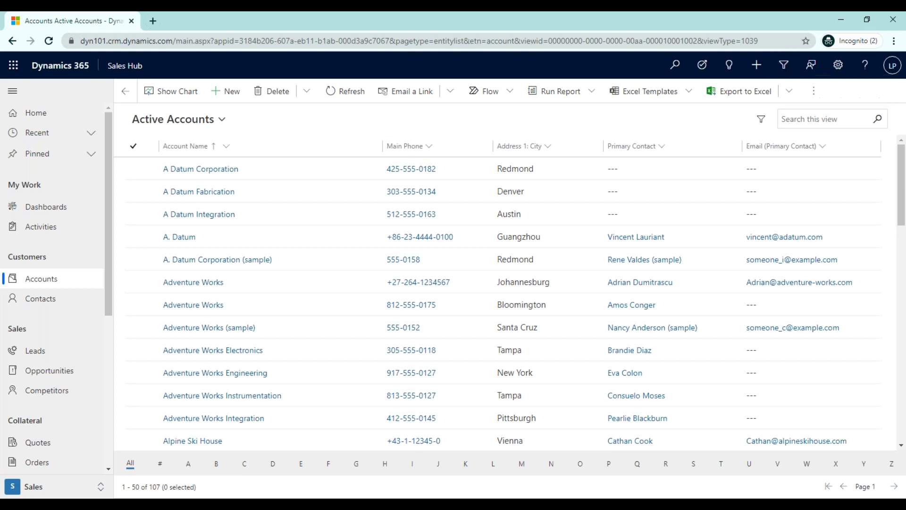
- Open Advanced Find for accounts from the Active Accounts view and position it over the list
click(783, 64)
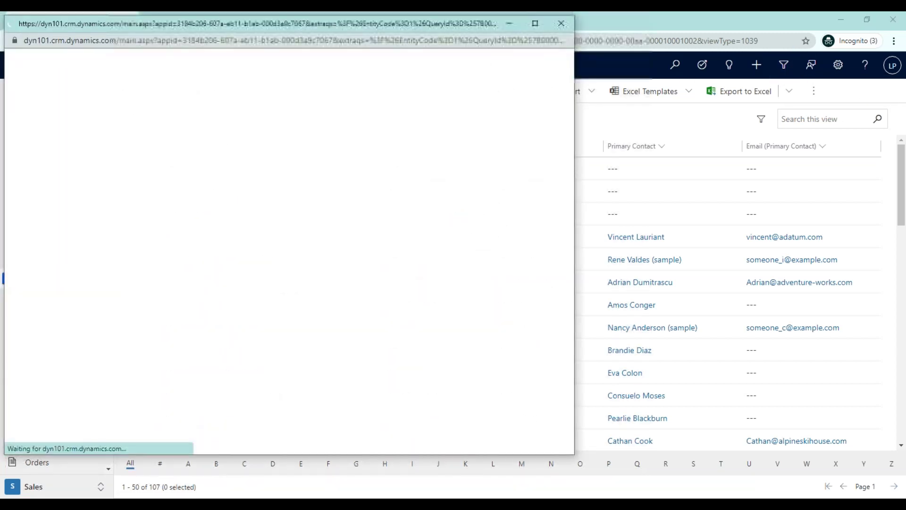
drag(481, 24, 593, 49)
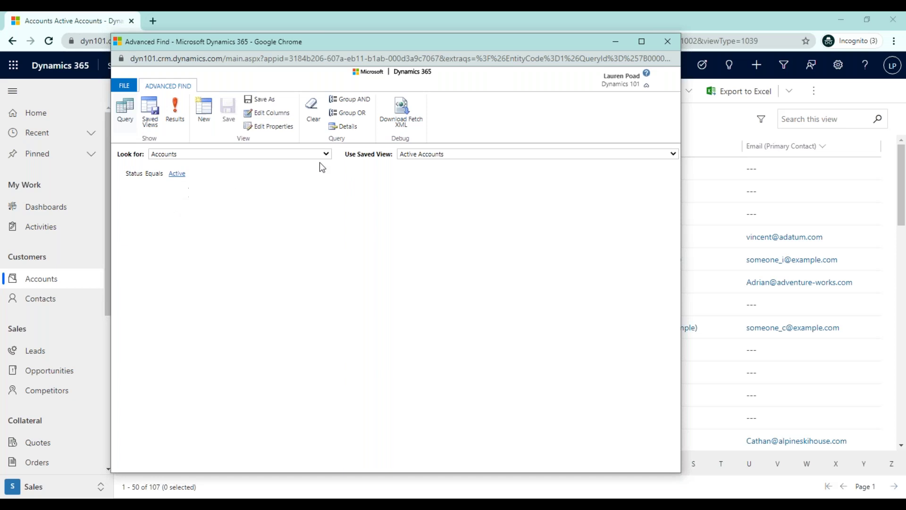
- Show the query details, checking the Status Equals Active condition's options without deleting it
click(349, 127)
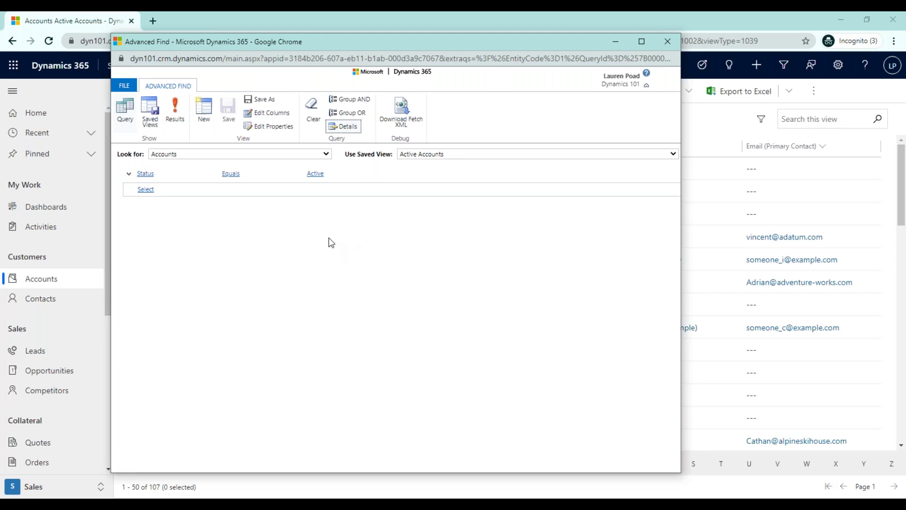
click(129, 174)
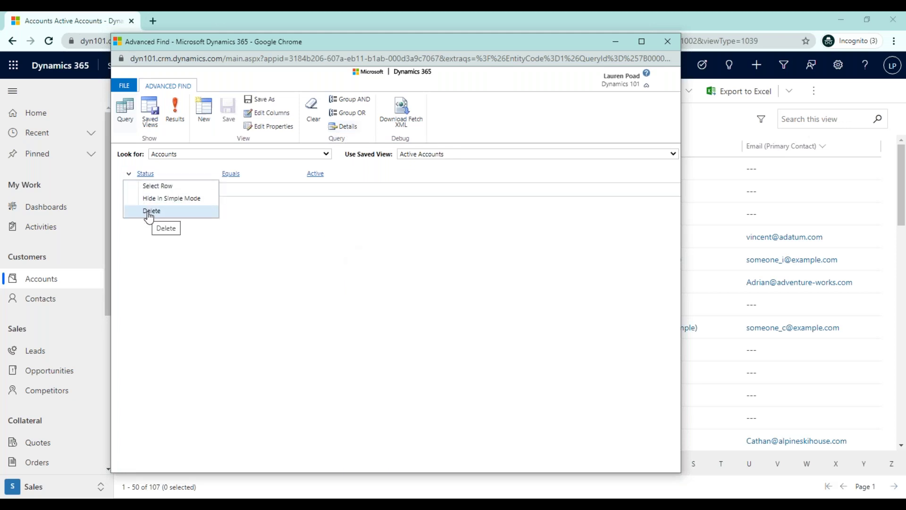
click(251, 228)
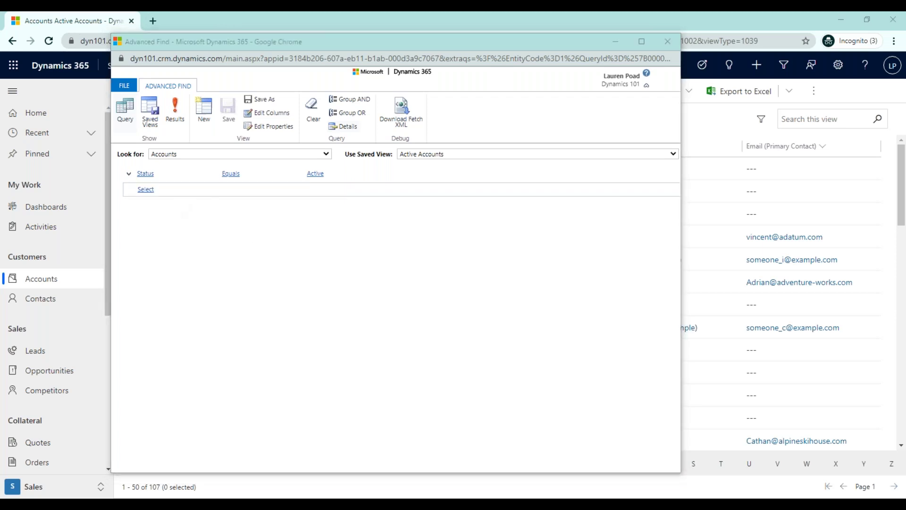
click(326, 356)
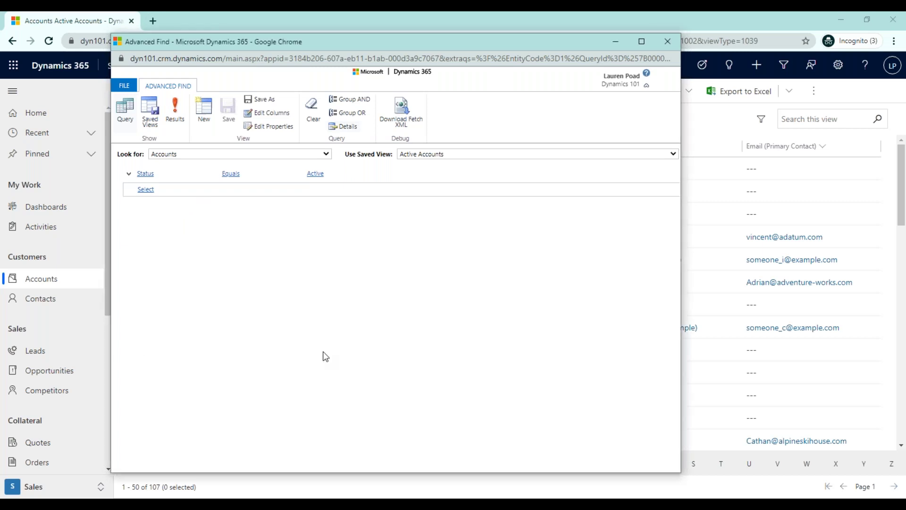
click(180, 117)
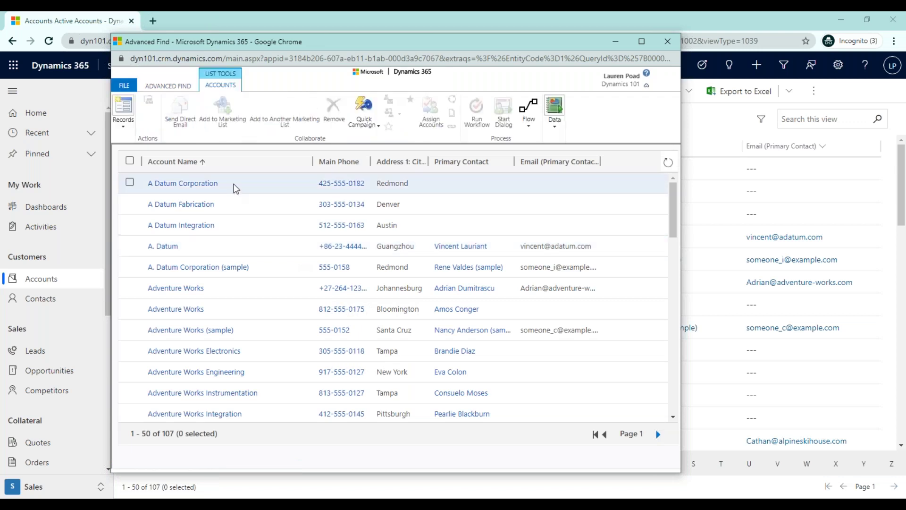
click(160, 84)
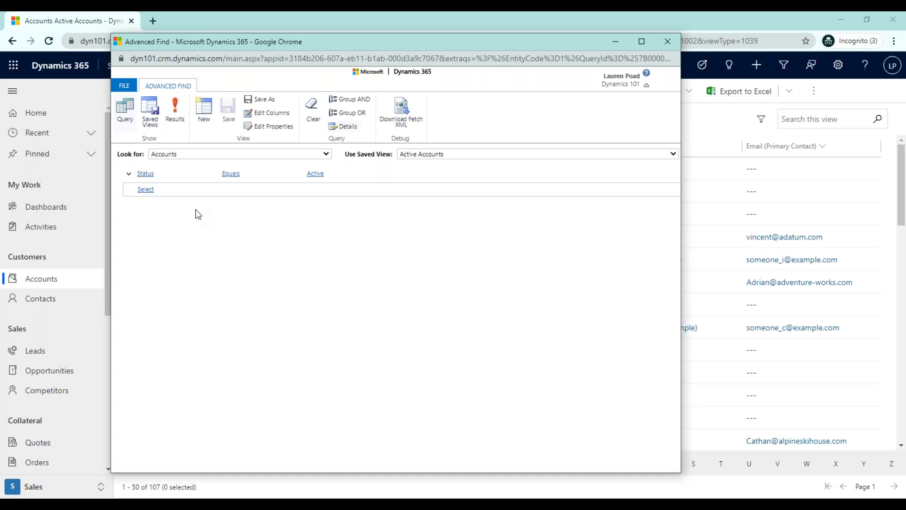
click(175, 113)
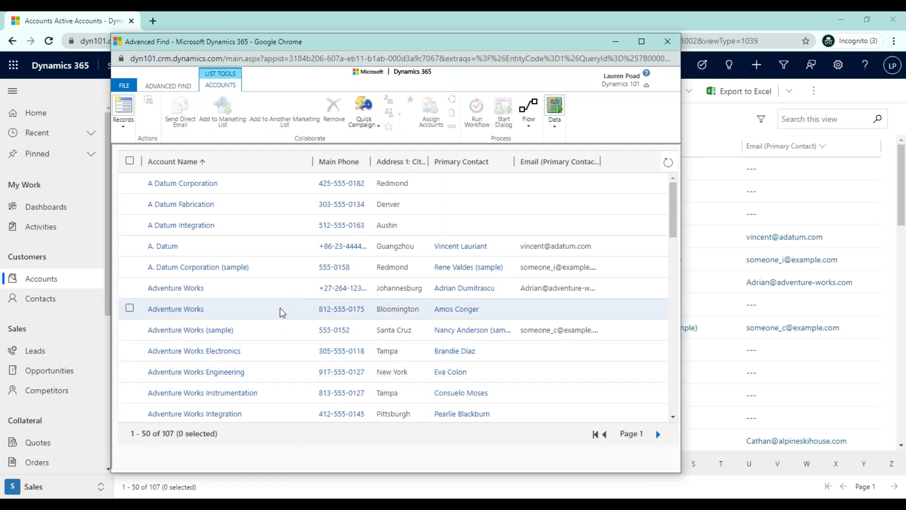
scroll(280, 308, down, 3)
scroll(279, 308, down, 8)
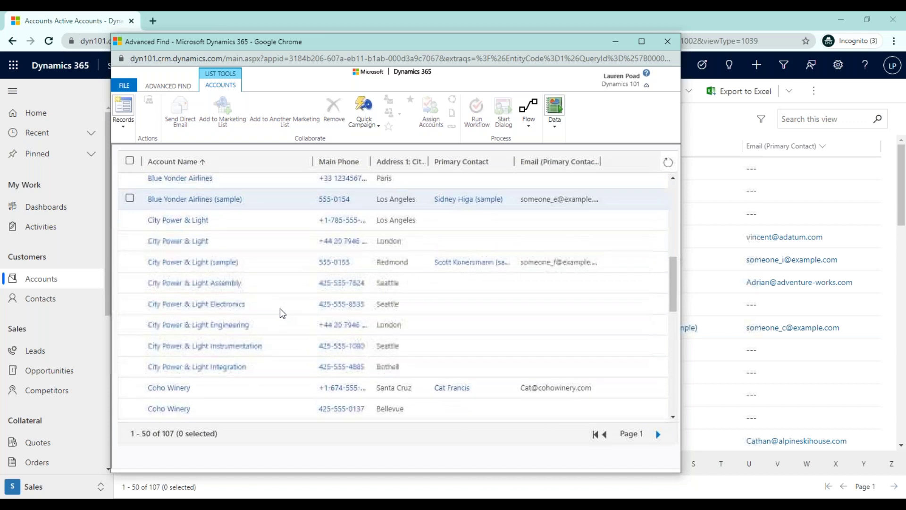
scroll(271, 309, up, 10)
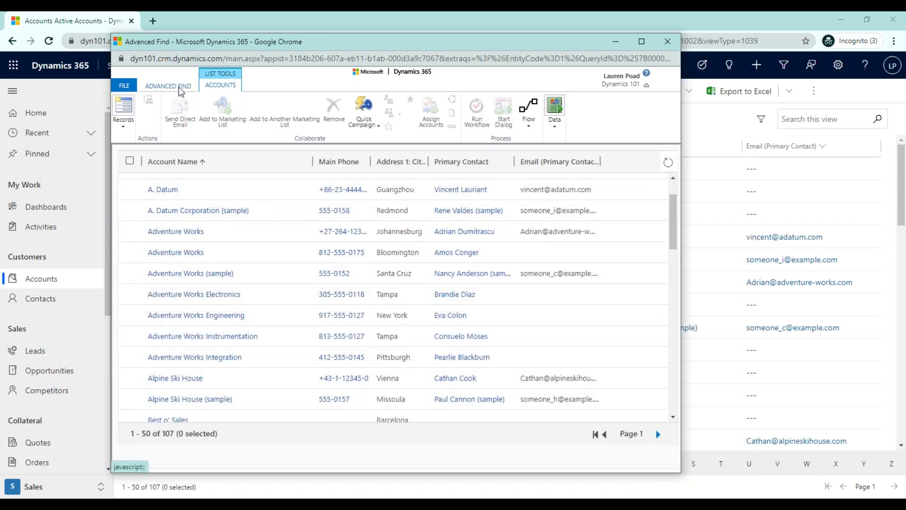
click(179, 87)
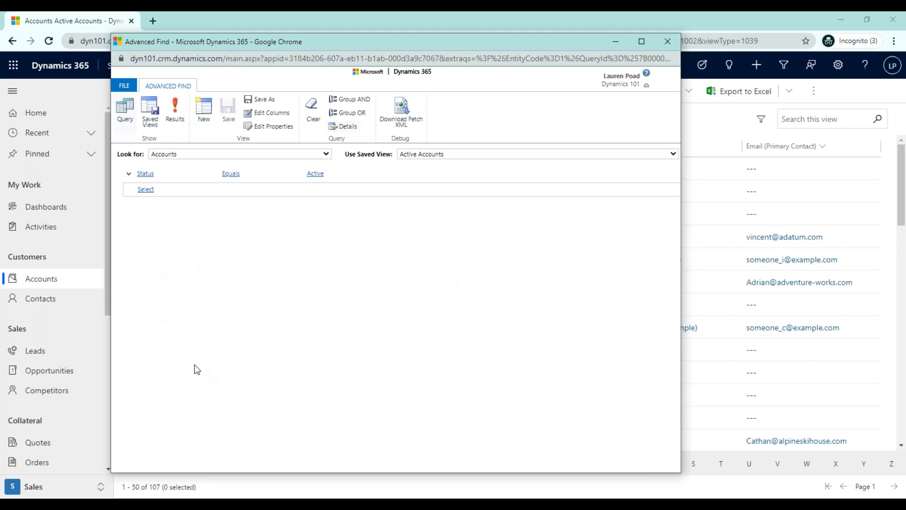
- Add an Address 1: City Equals 'Seattle' condition below Status Equals Active
click(150, 191)
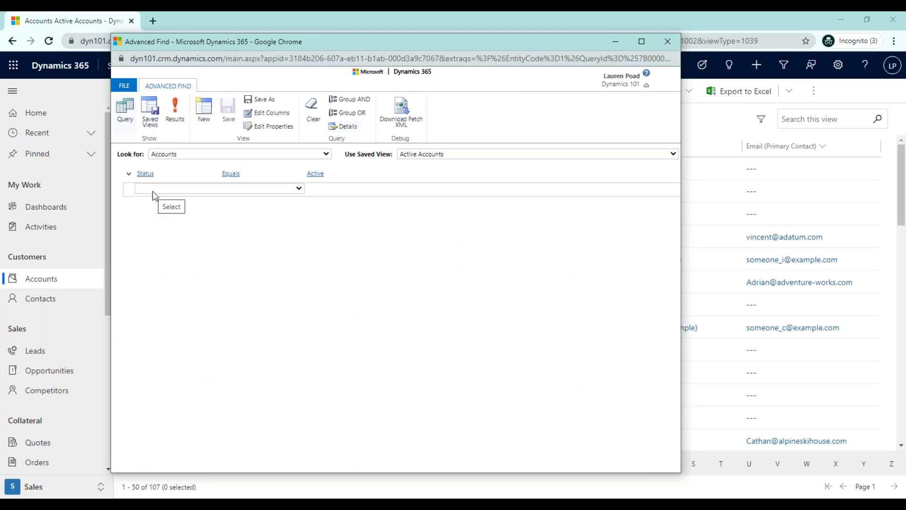
click(152, 190)
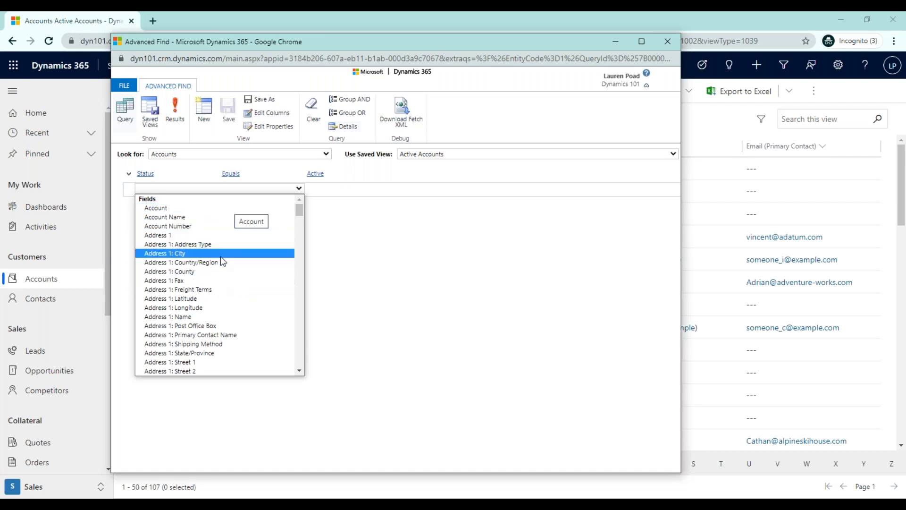
click(168, 255)
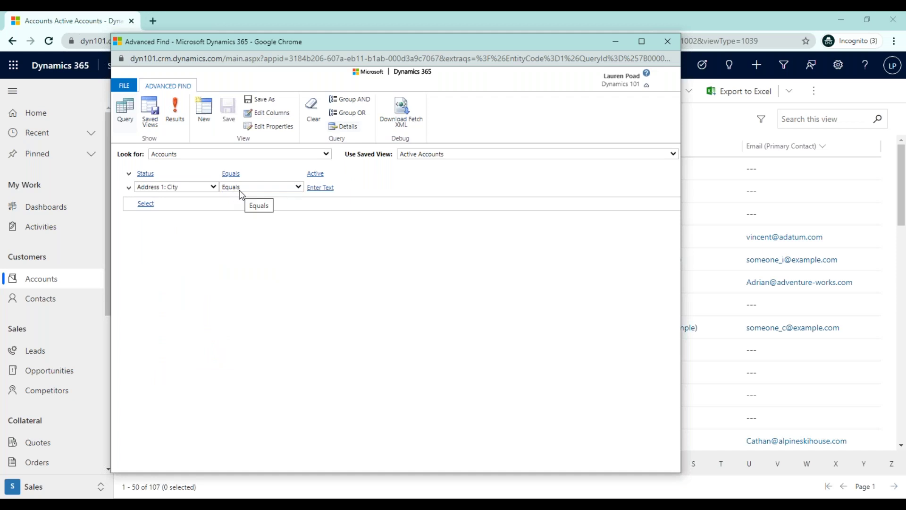
click(239, 190)
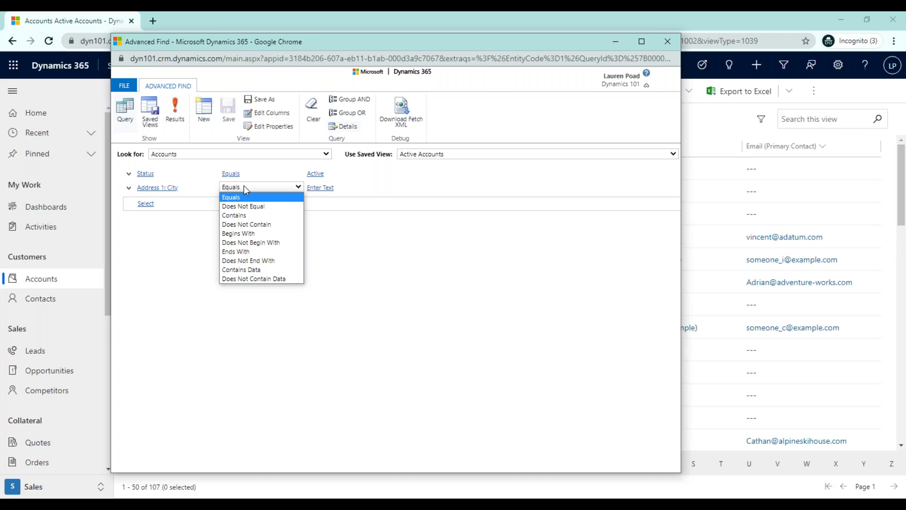
click(255, 279)
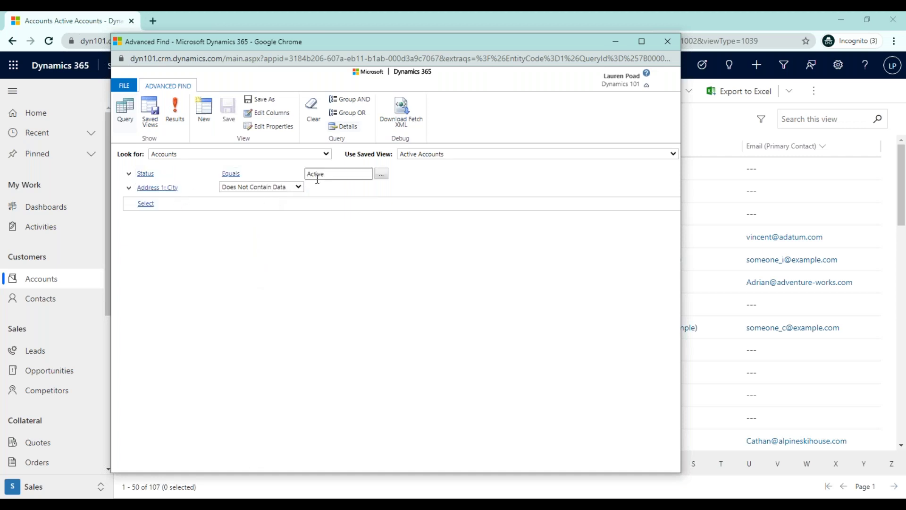
click(270, 187)
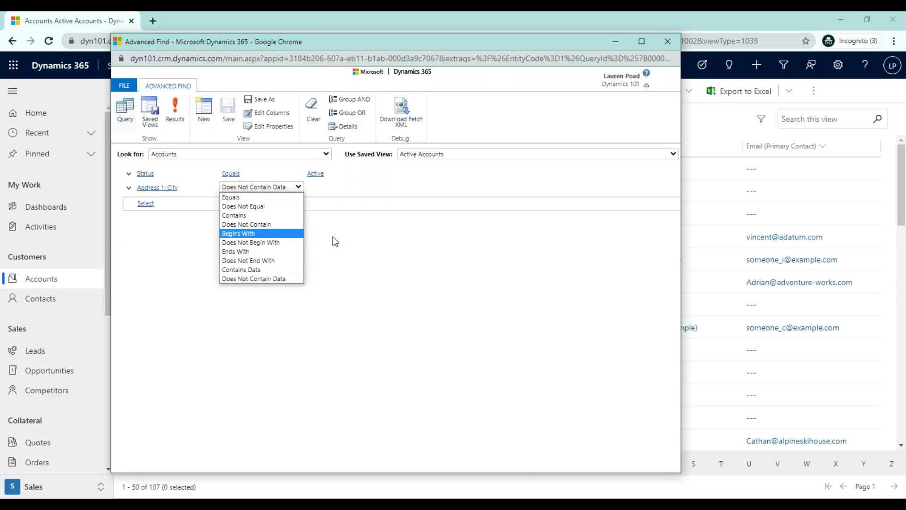
click(230, 199)
click(317, 186)
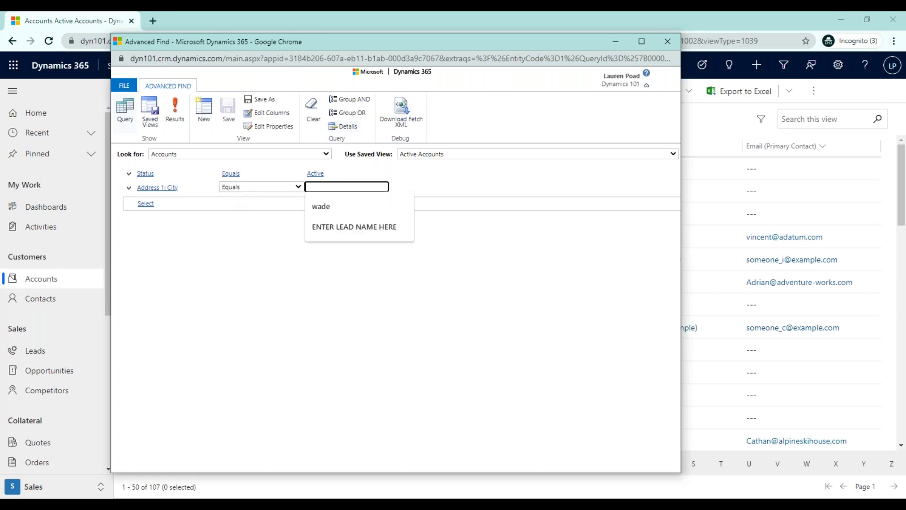
text(Seat)
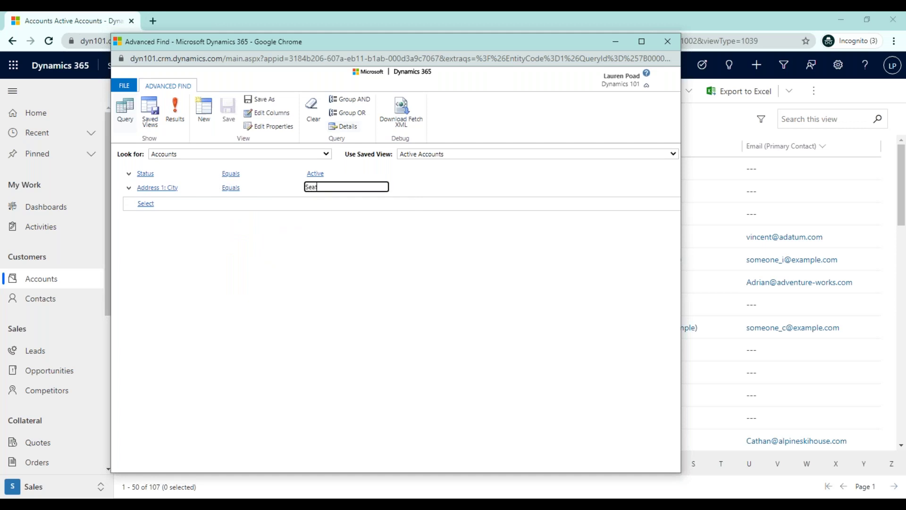
text(tle)
click(420, 244)
- Open Edit Columns and scroll across Main Phone, Address 1: City, Primary Contact and Email (Primary Contact)
click(269, 113)
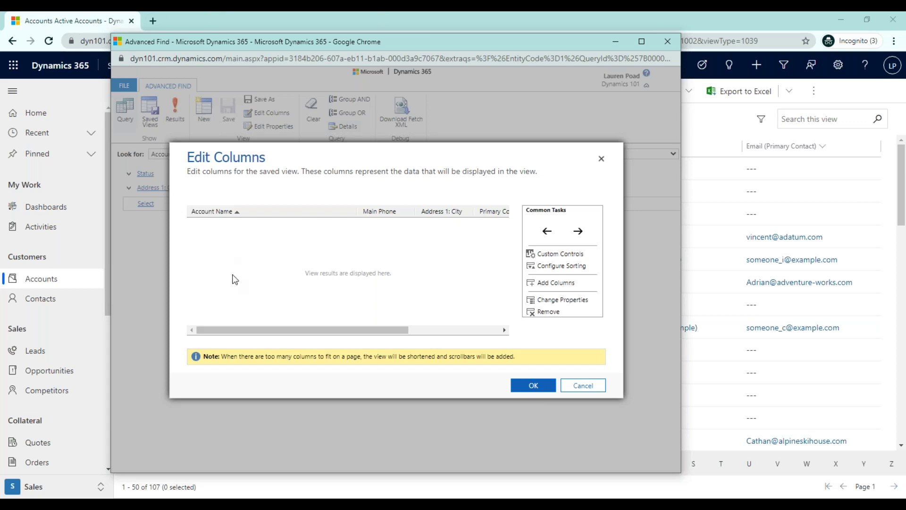
drag(345, 330, 295, 313)
drag(236, 337, 327, 330)
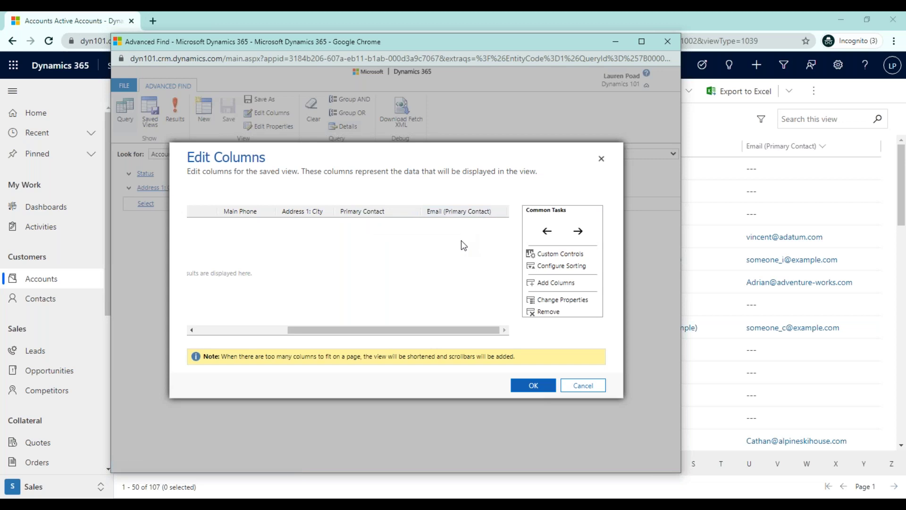
- Open Add Columns and keep Account as the record type
click(560, 283)
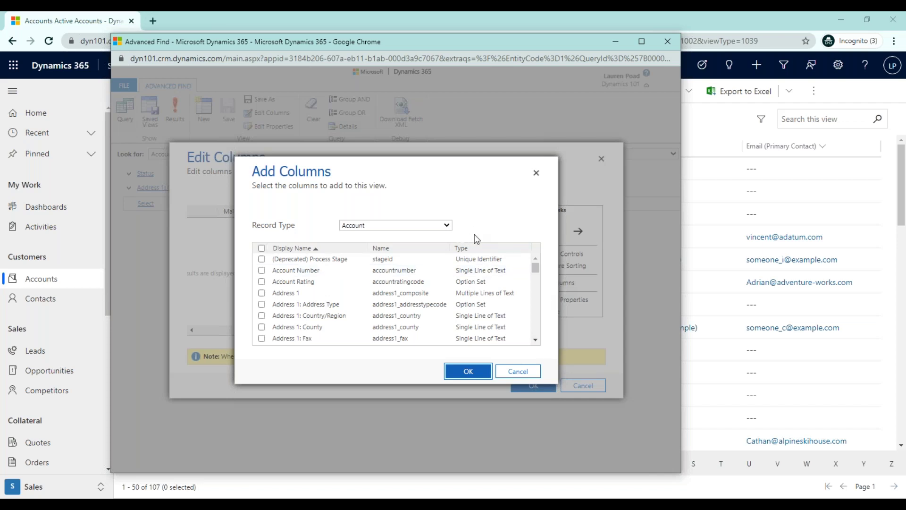
click(370, 225)
scroll(409, 255, down, 3)
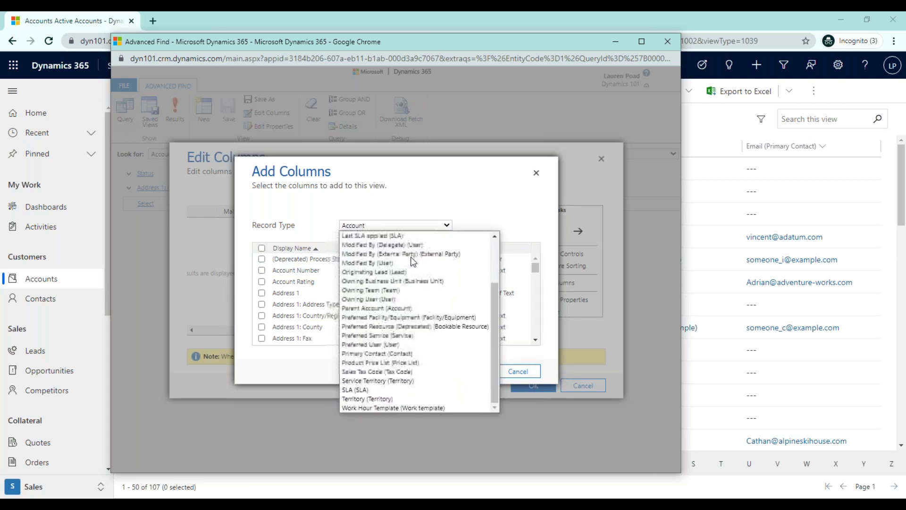
scroll(399, 372, up, 3)
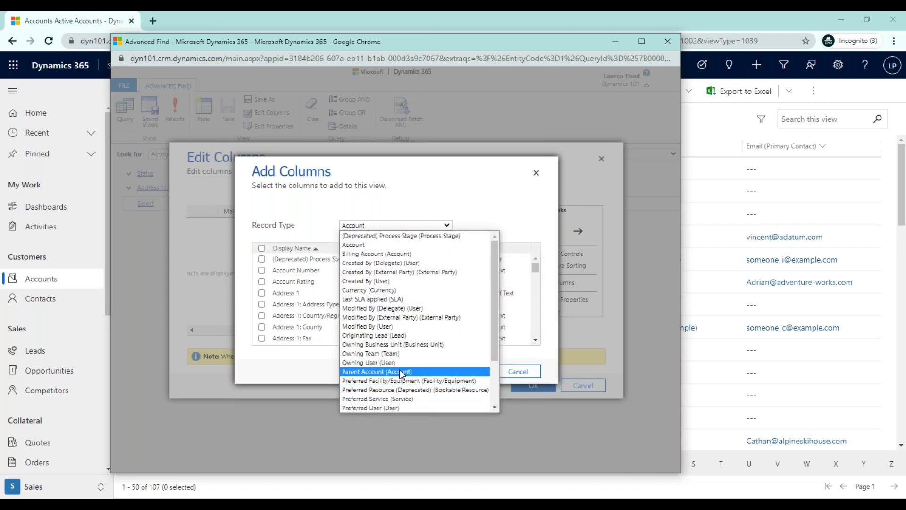
click(402, 205)
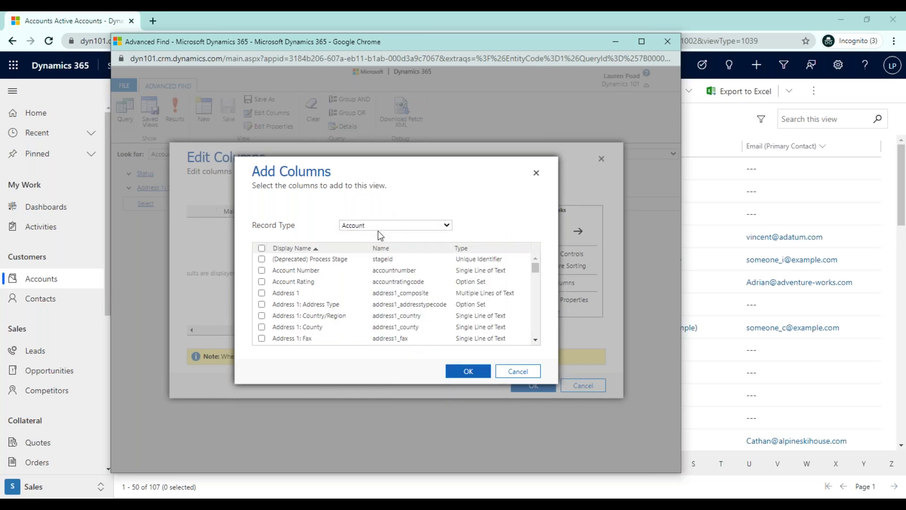
- Scroll the Account field list and tick the Owner checkbox
scroll(353, 276, down, 2)
scroll(352, 290, down, 8)
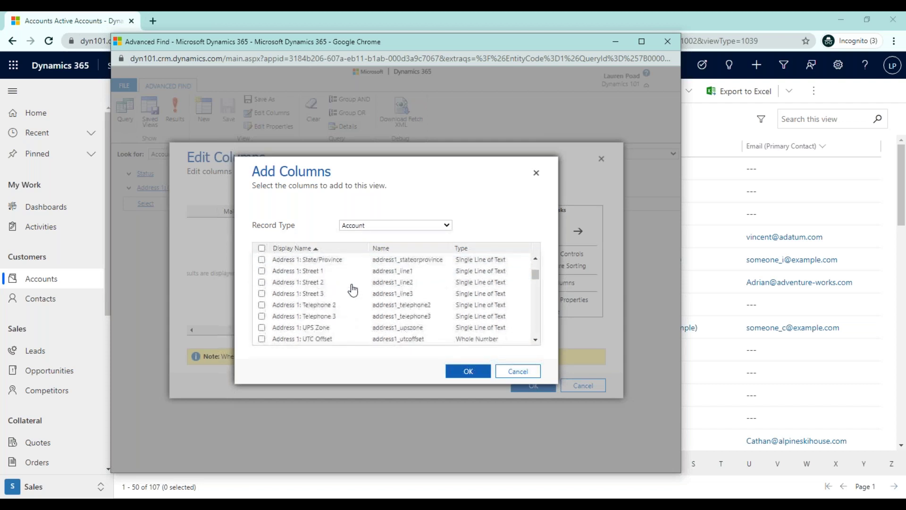
scroll(352, 293, down, 8)
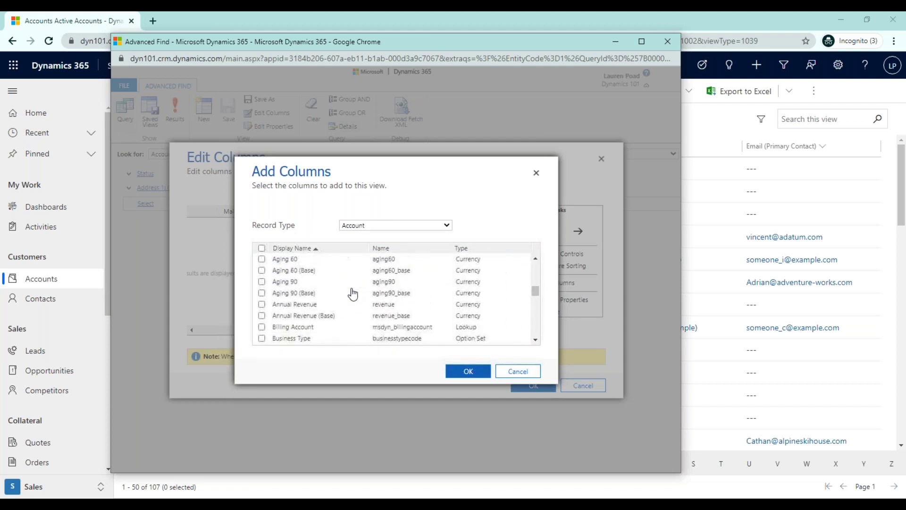
scroll(348, 294, down, 8)
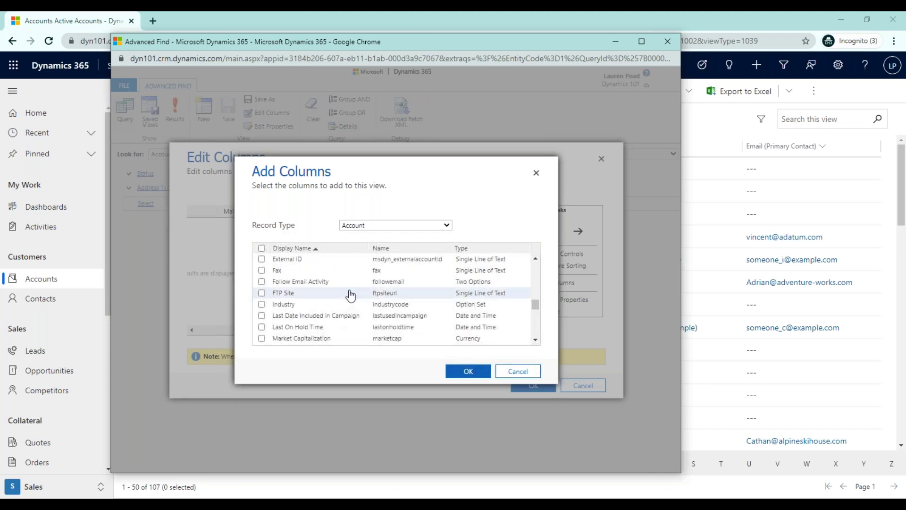
scroll(348, 295, down, 6)
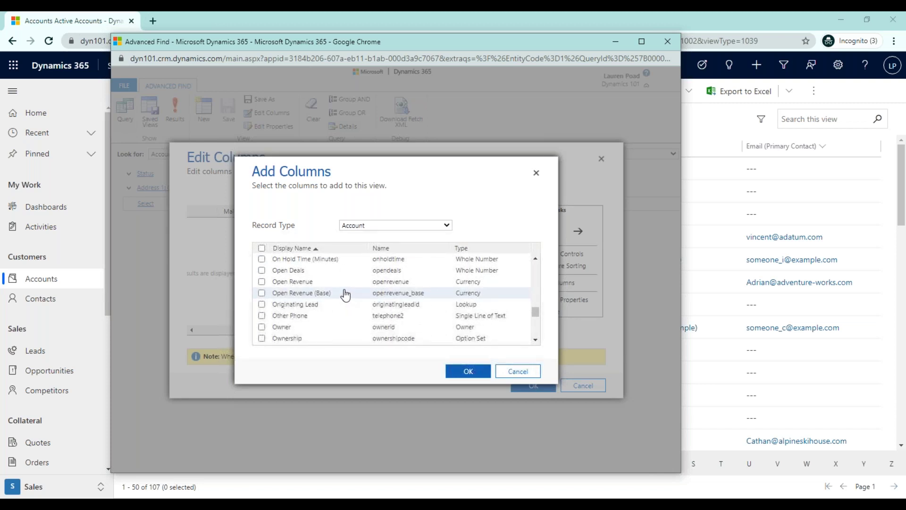
scroll(346, 294, down, 3)
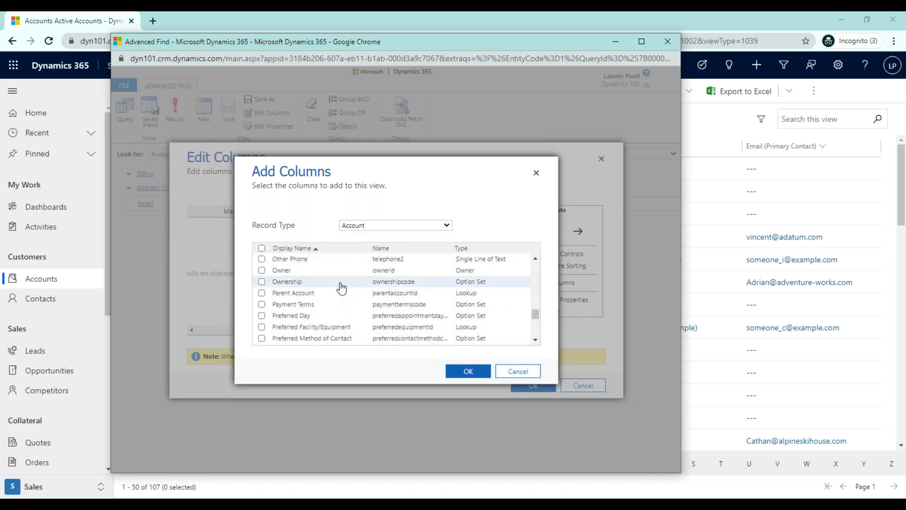
scroll(336, 290, up, 3)
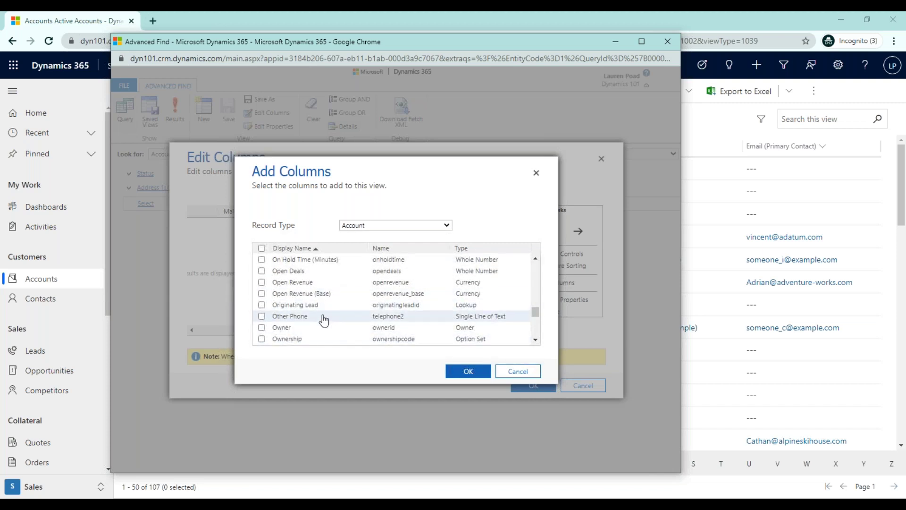
click(314, 327)
scroll(343, 302, down, 3)
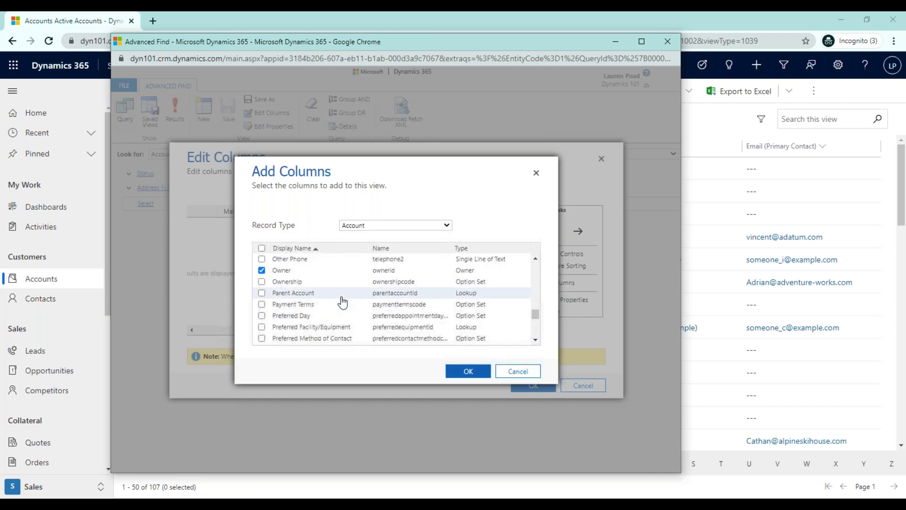
scroll(336, 303, down, 5)
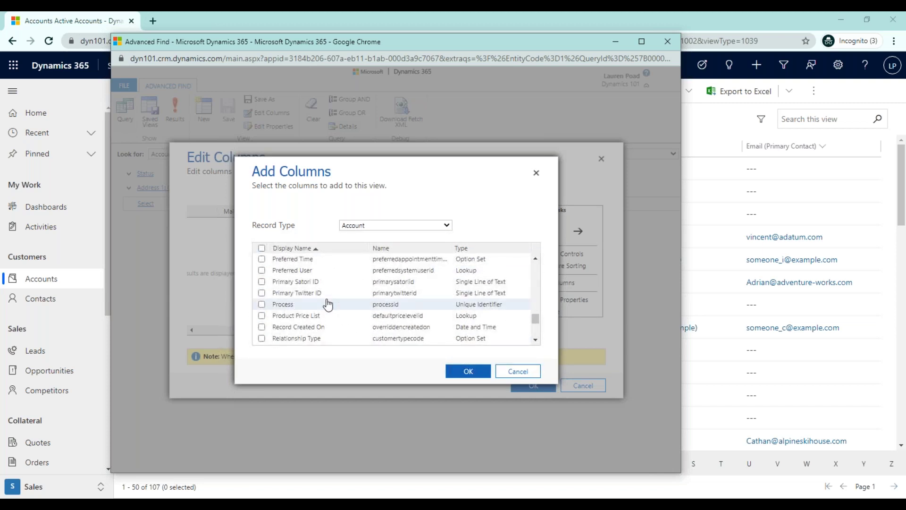
- Confirm Owner and verify it appears after Email (Primary Contact) in the column grid
scroll(363, 326, up, 1)
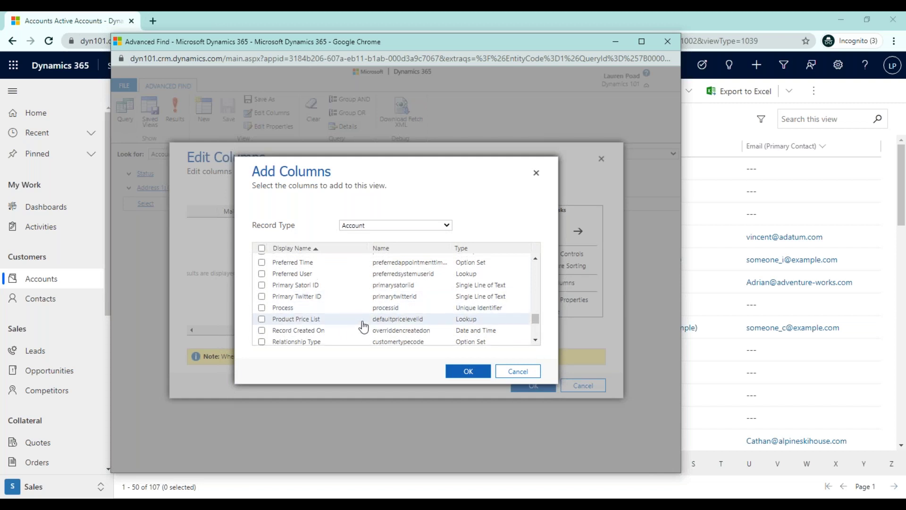
scroll(363, 326, up, 5)
click(459, 372)
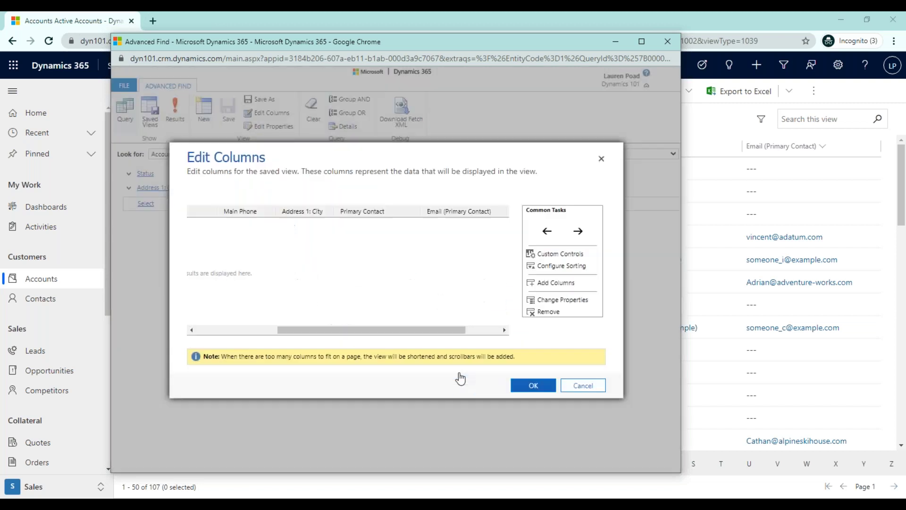
drag(323, 330, 433, 336)
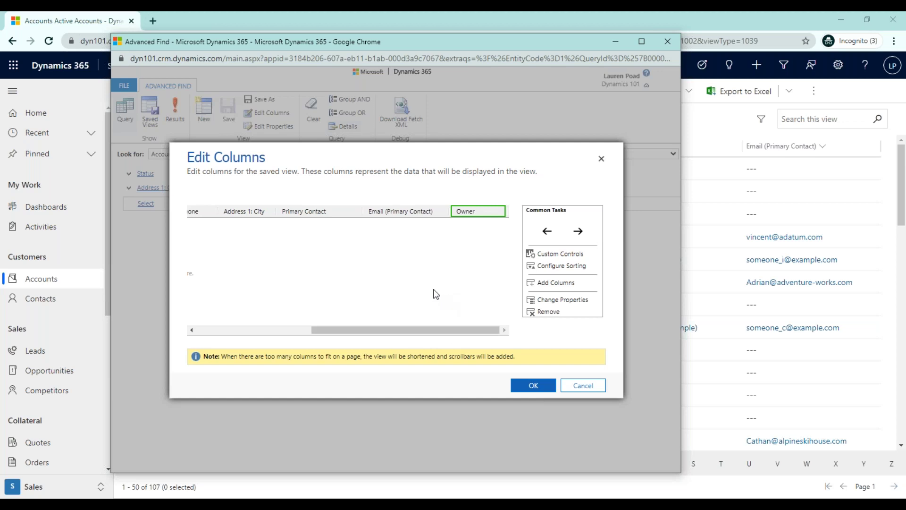
drag(453, 330, 324, 327)
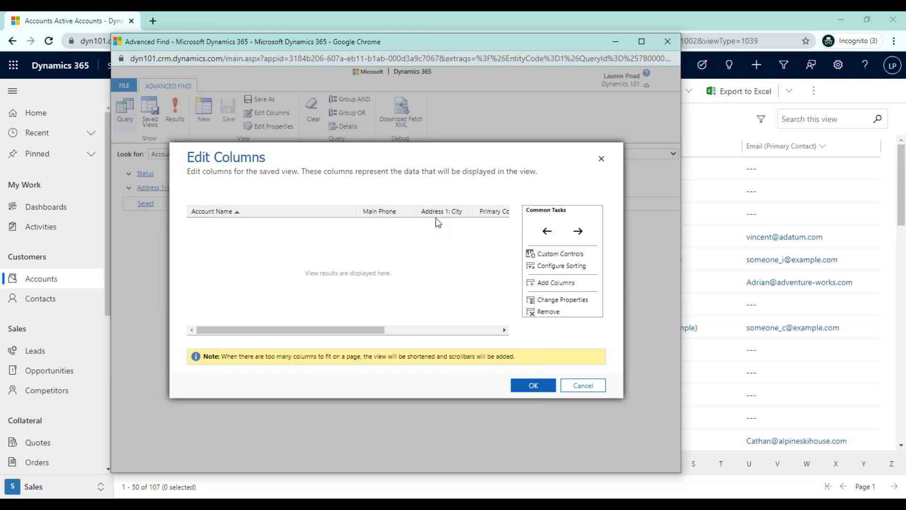
- Remove the Main Phone column so Address 1: City follows Account Name
click(379, 214)
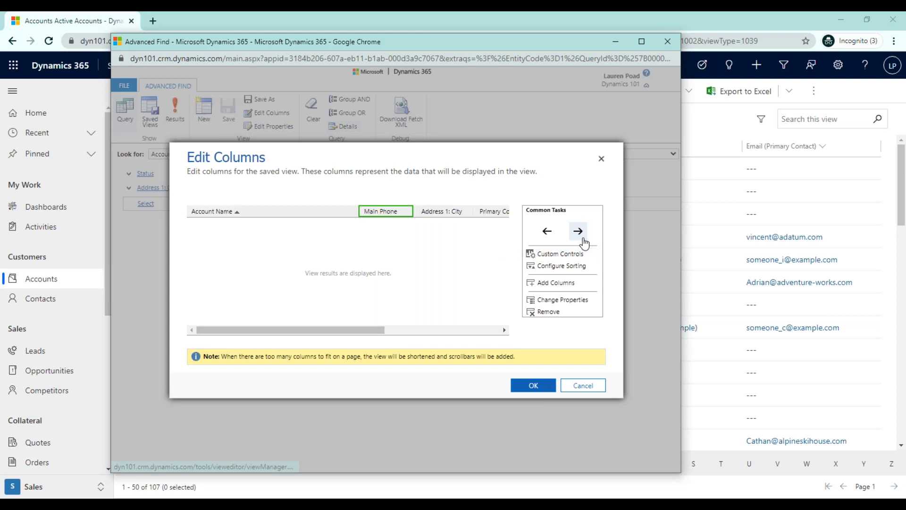
click(548, 232)
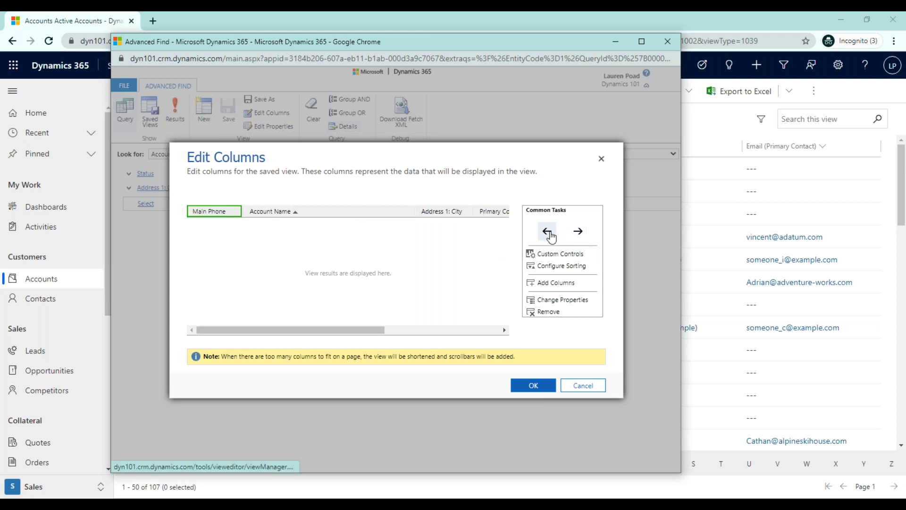
click(577, 231)
click(576, 231)
click(577, 231)
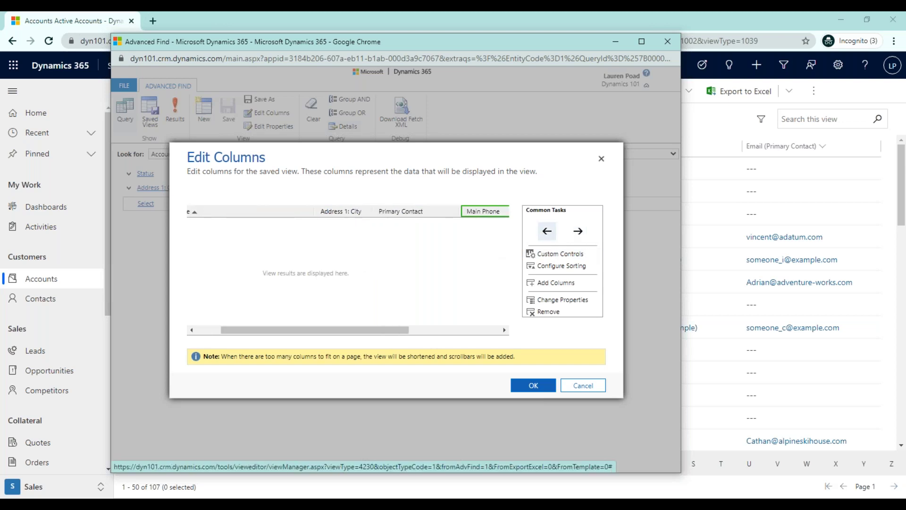
click(548, 232)
click(548, 232)
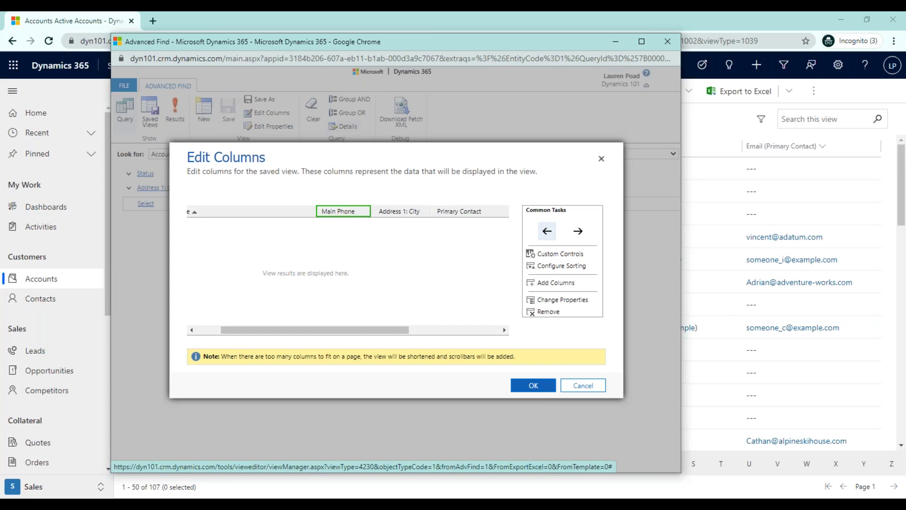
click(545, 312)
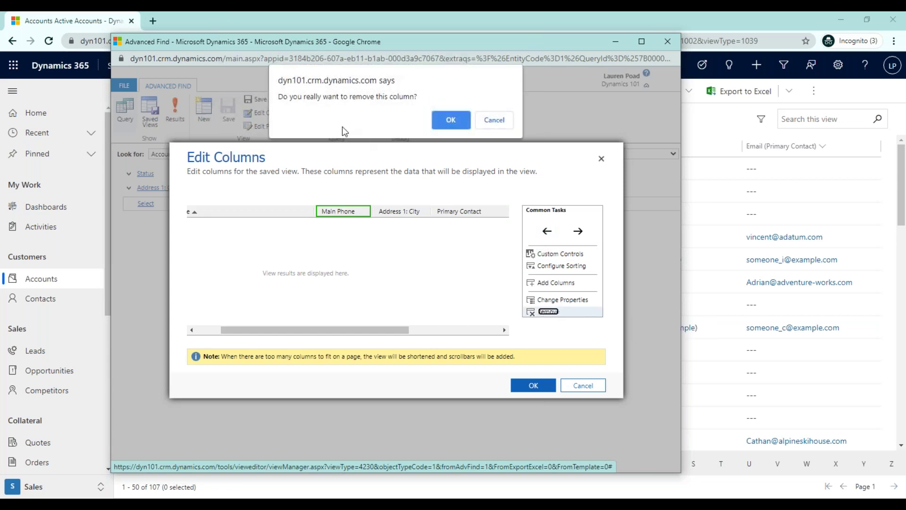
click(451, 123)
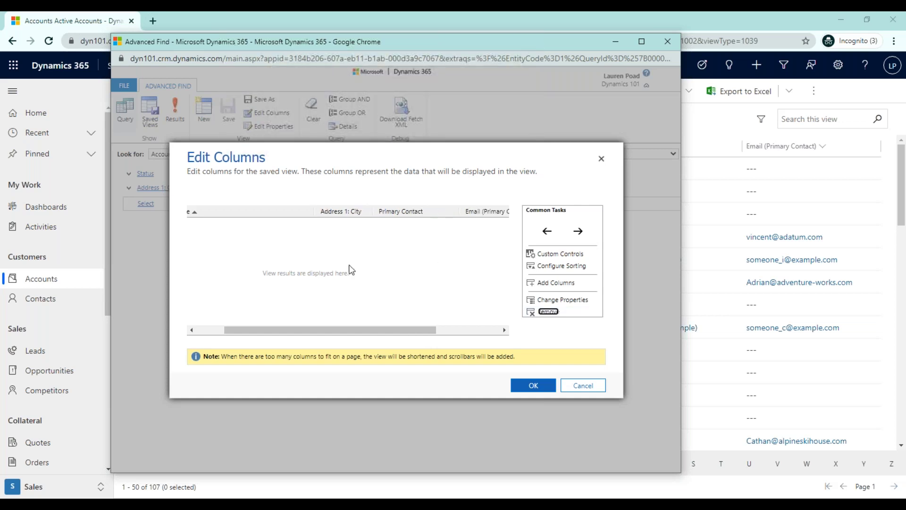
drag(351, 337, 264, 298)
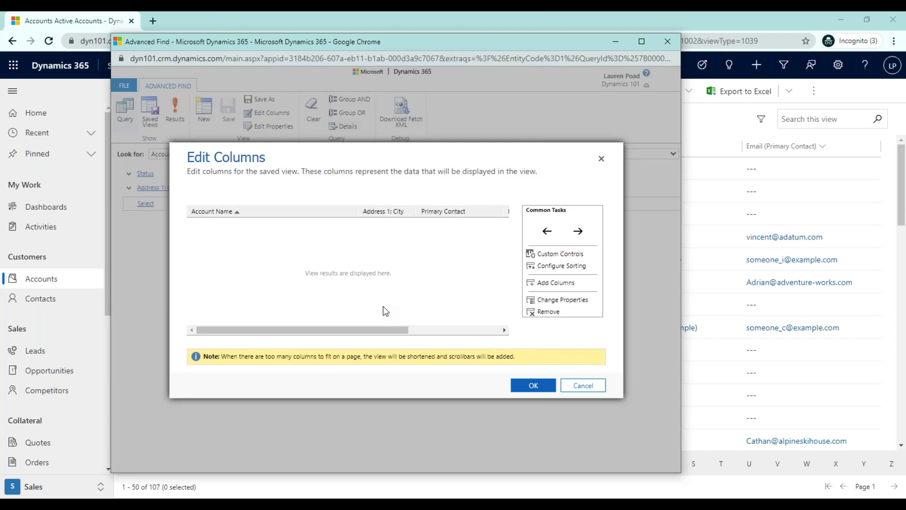
click(383, 211)
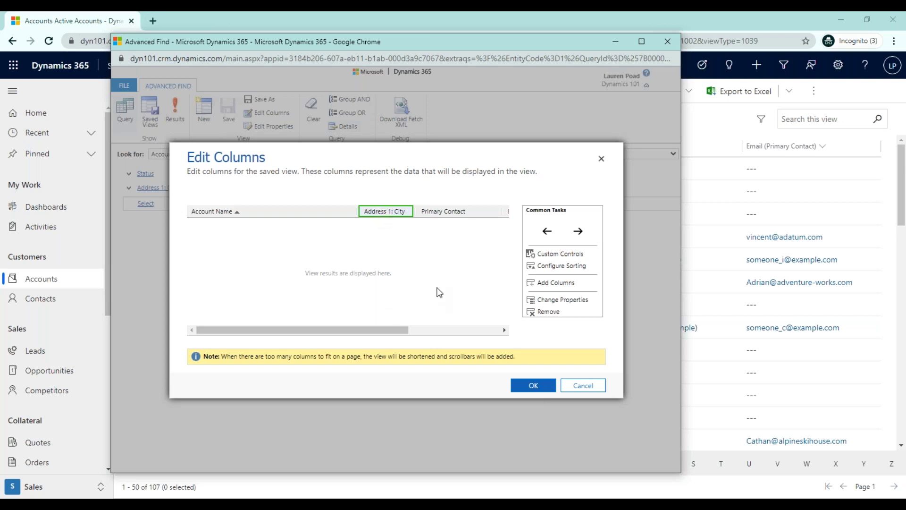
- Set the Address 1: City column width to 125px
click(251, 215)
click(376, 212)
click(542, 302)
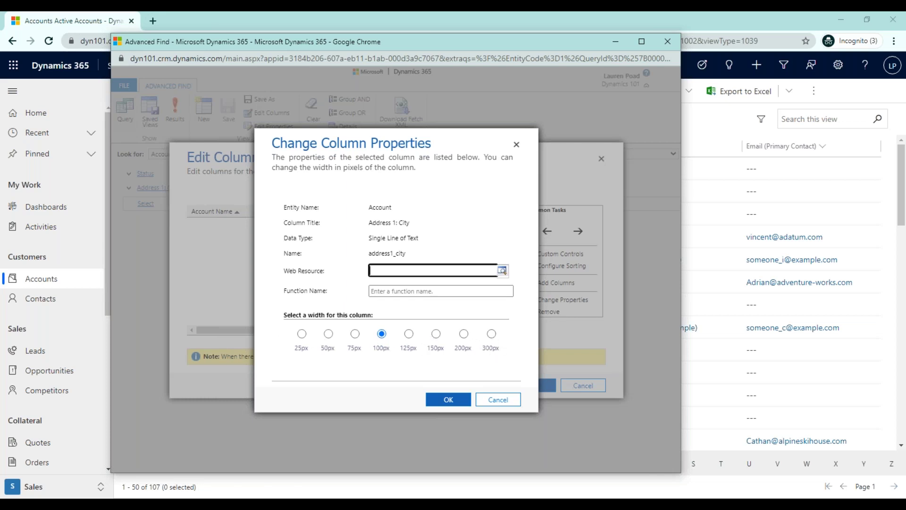
click(409, 334)
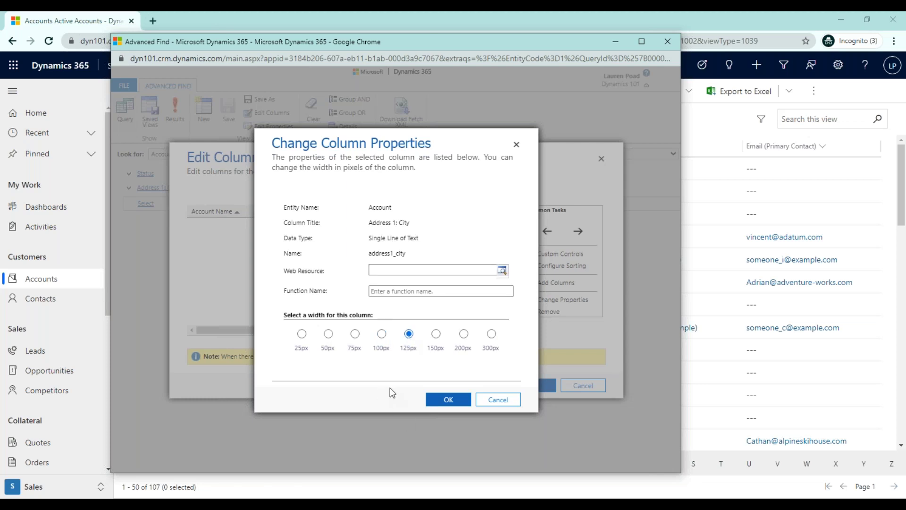
click(444, 399)
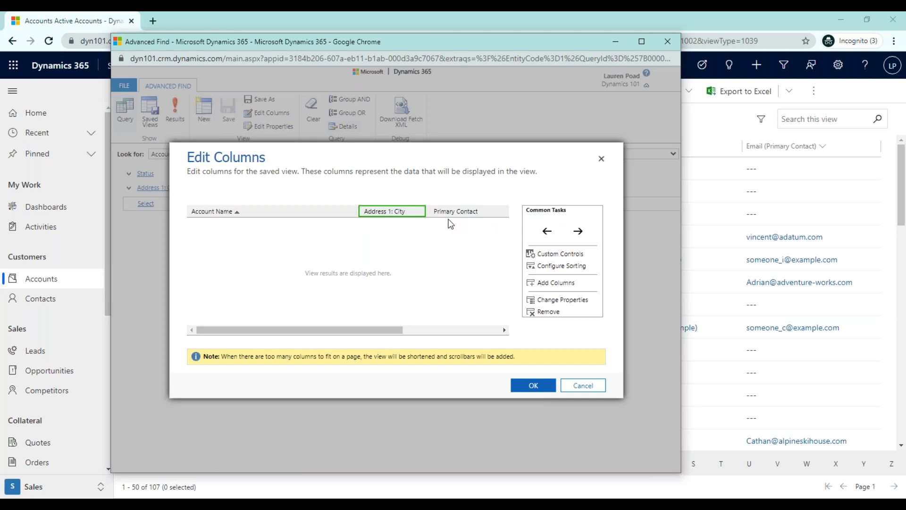
click(575, 266)
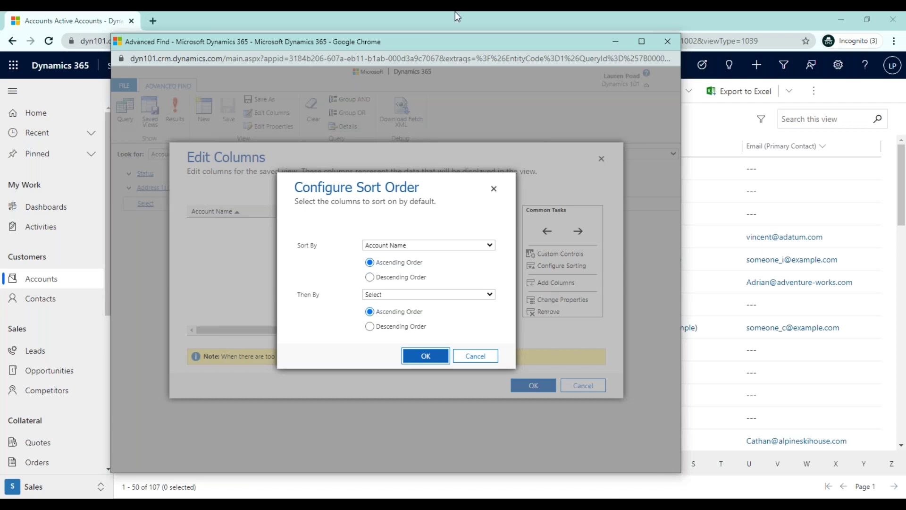
- Sort by Account Name then Owner, both ascending, and apply the column changes
click(389, 296)
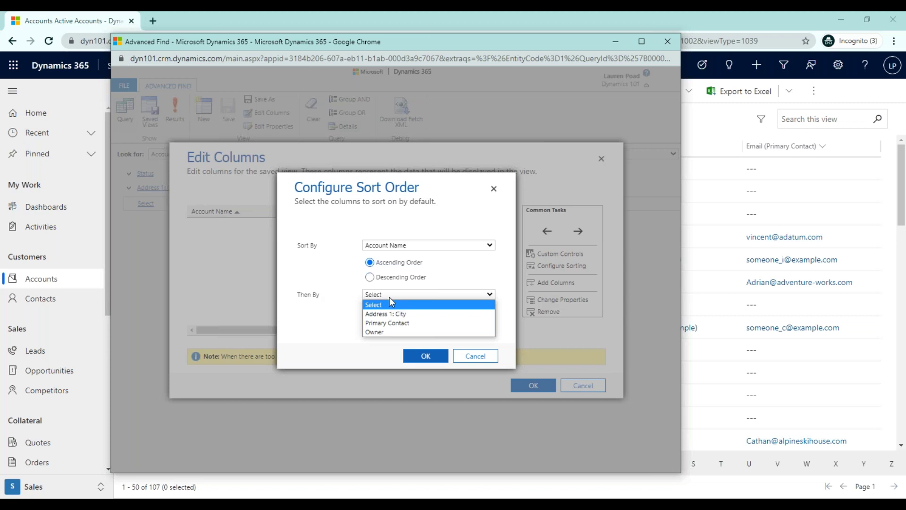
click(387, 332)
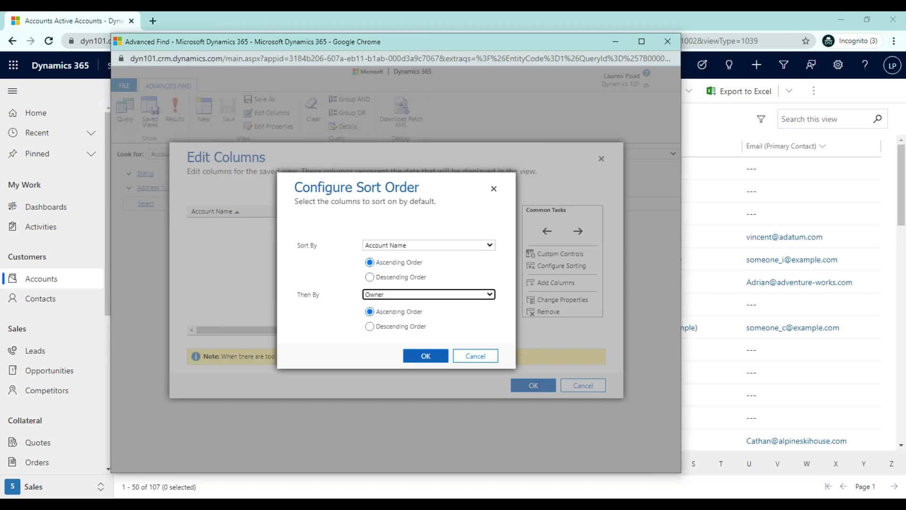
click(503, 212)
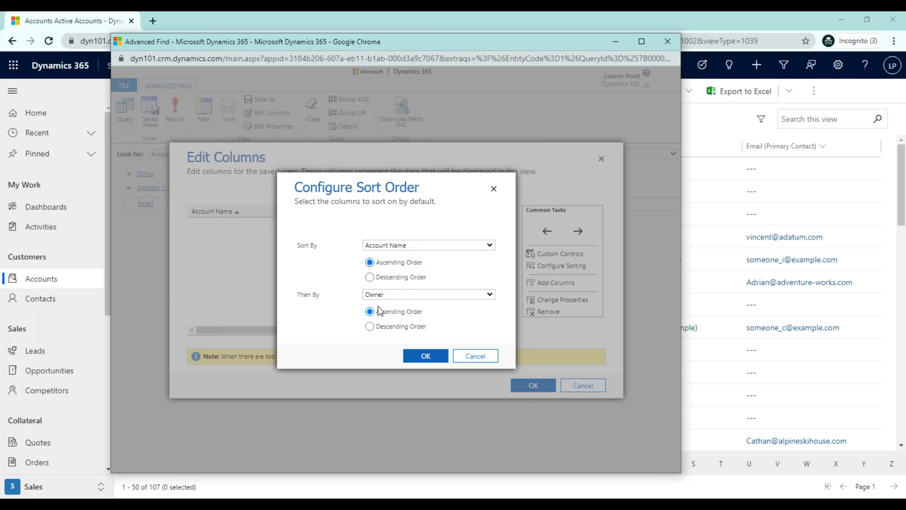
click(421, 359)
click(531, 385)
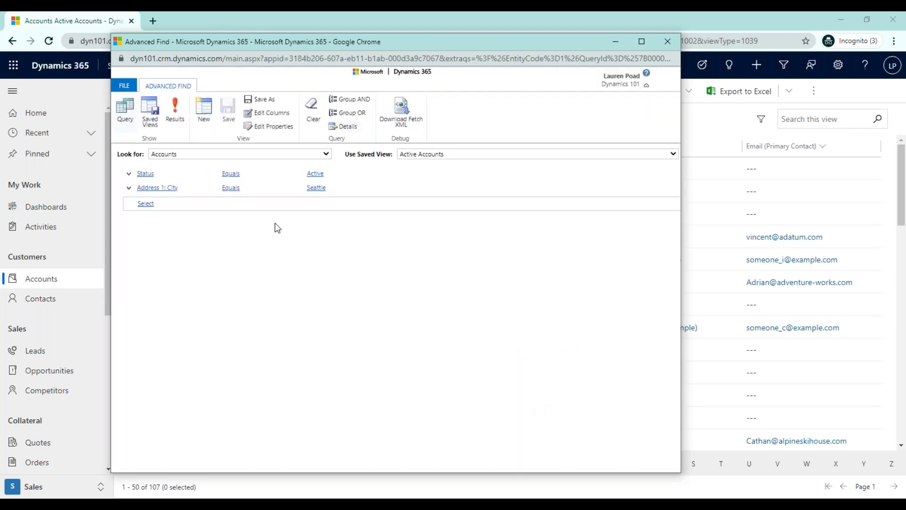
click(288, 205)
- Run the query to list the 22 active Seattle accounts, then return to the criteria
click(181, 110)
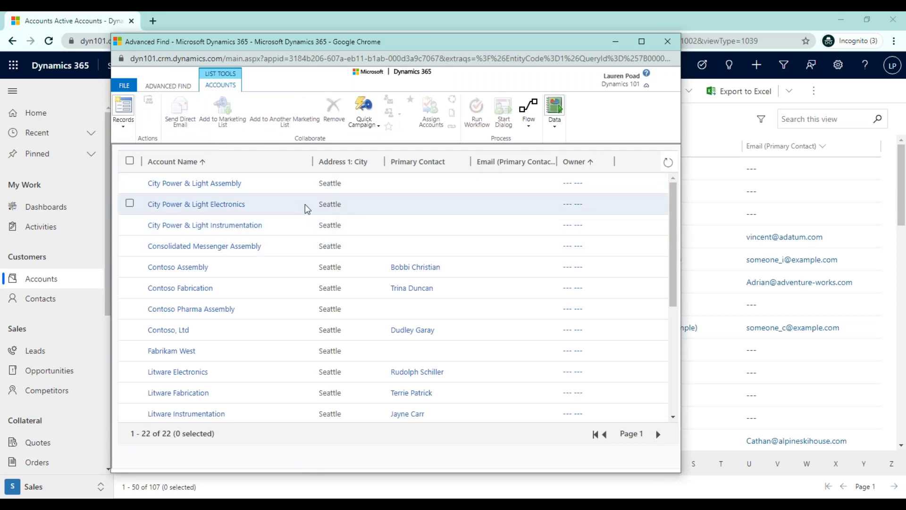
scroll(360, 227, down, 5)
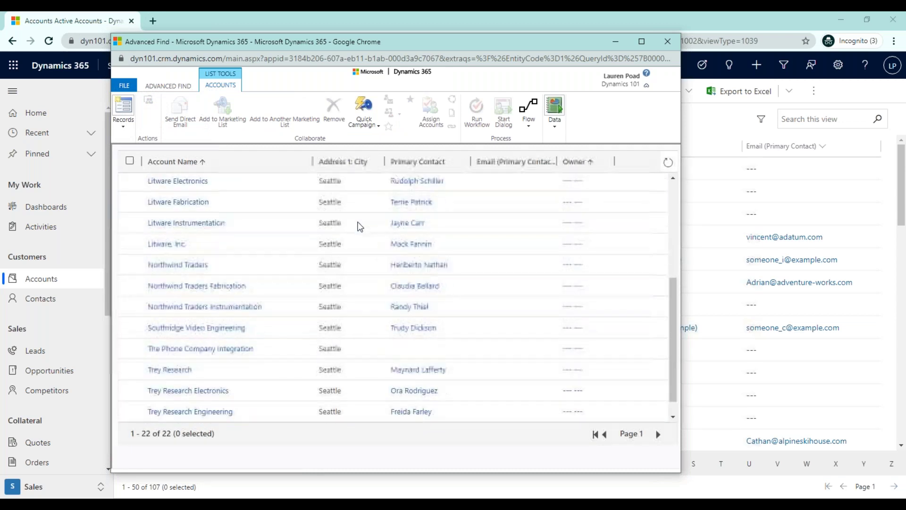
scroll(351, 316, up, 5)
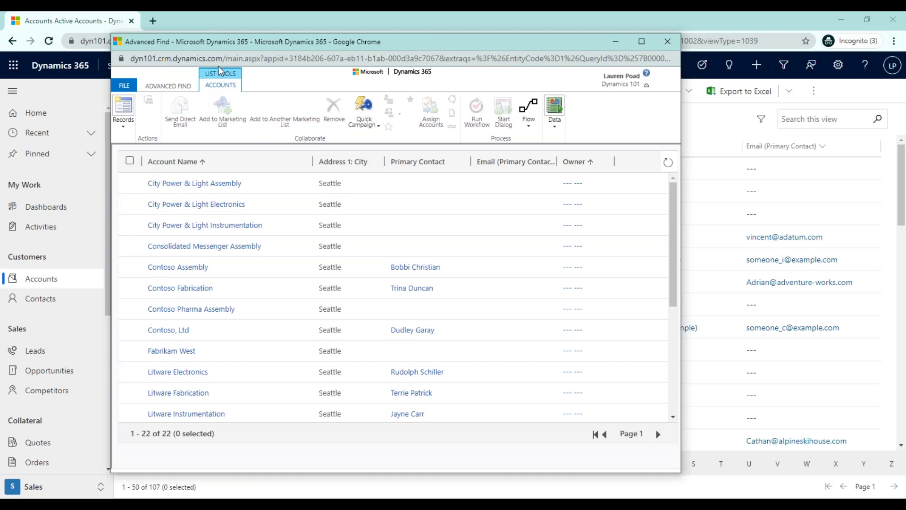
click(161, 89)
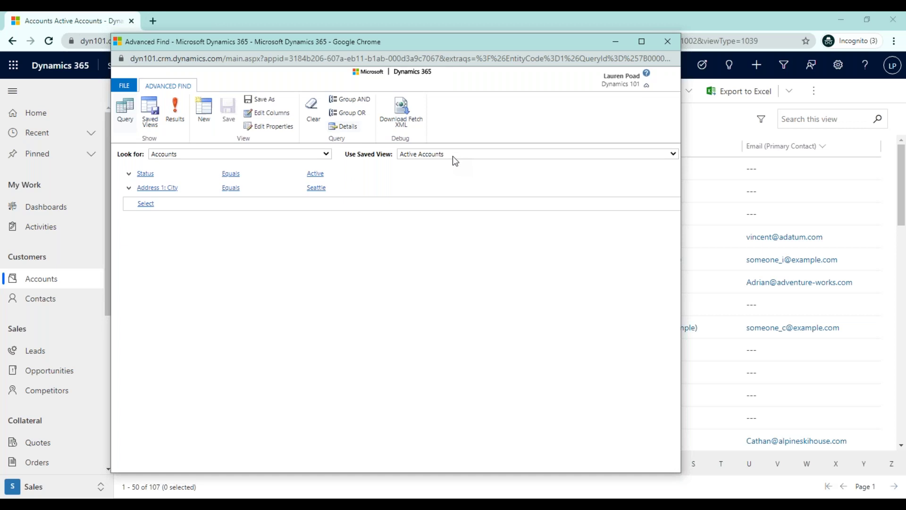
- Save the query as a new personal view named 'Active Accounts in Seattle'
click(259, 100)
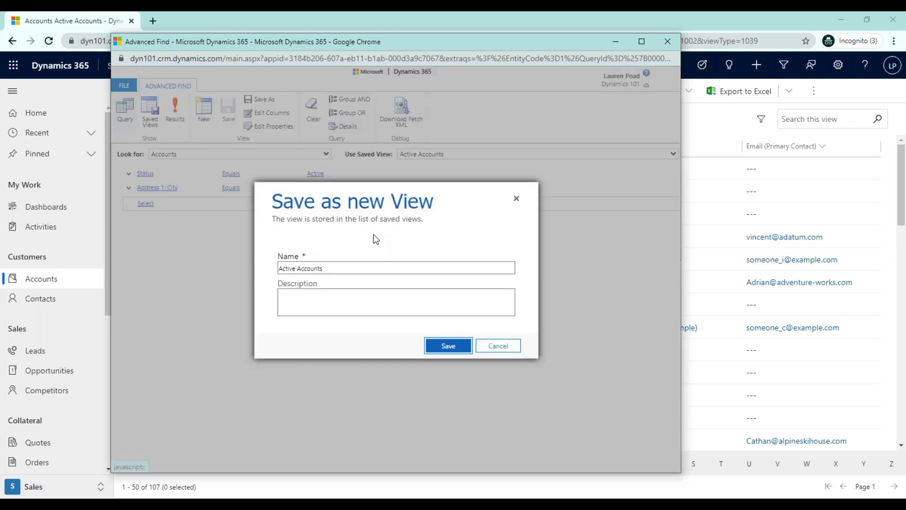
click(341, 265)
key(End)
text(in Seat)
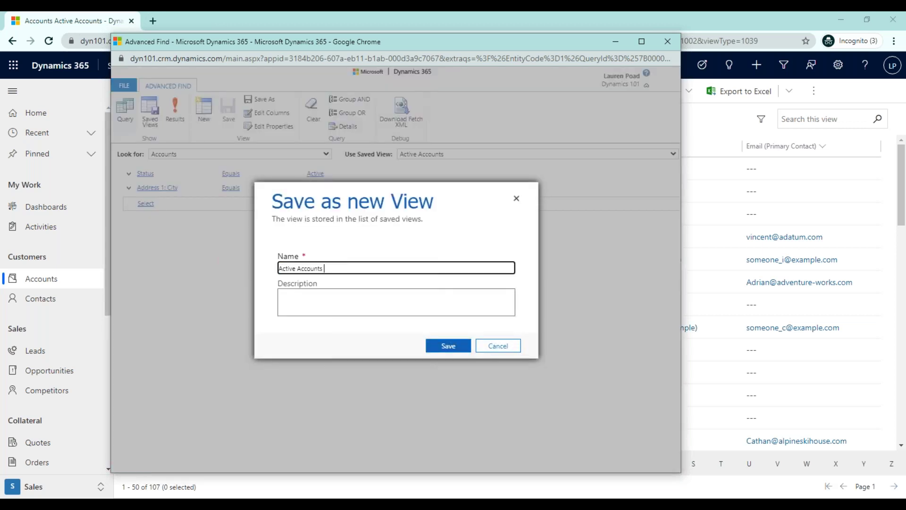
text(tle)
click(449, 346)
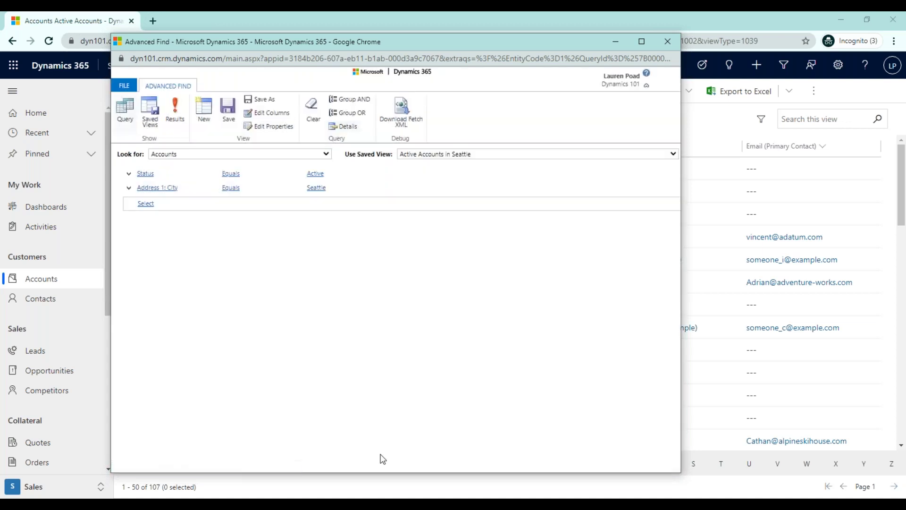
- Confirm 'Active Accounts in Seattle' is the current view in the saved views list
click(454, 154)
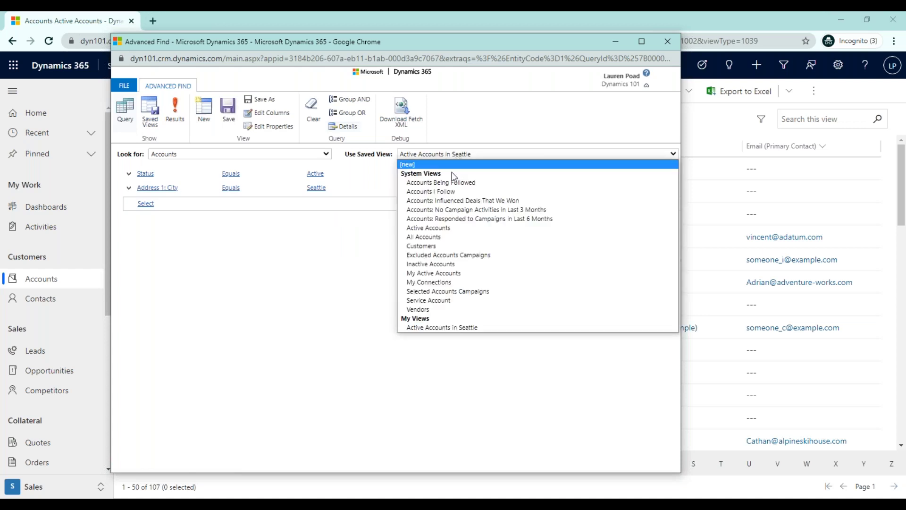
click(427, 327)
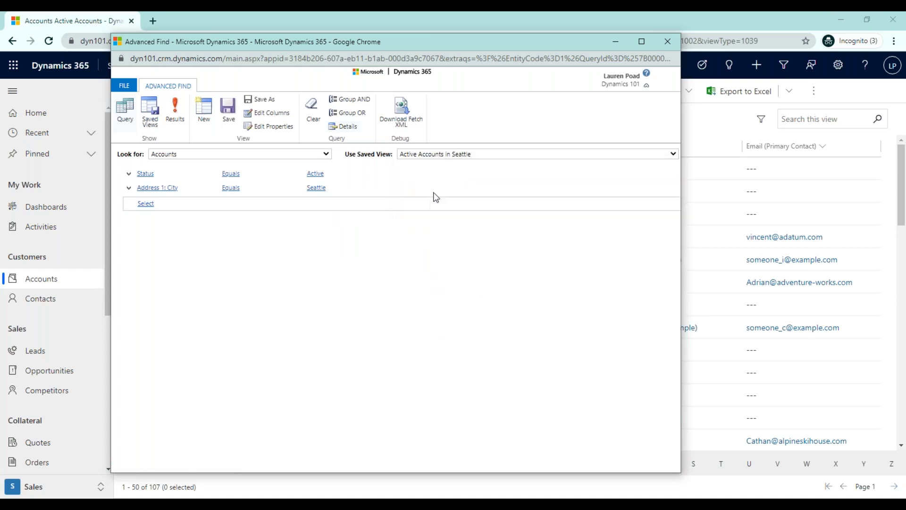
click(442, 156)
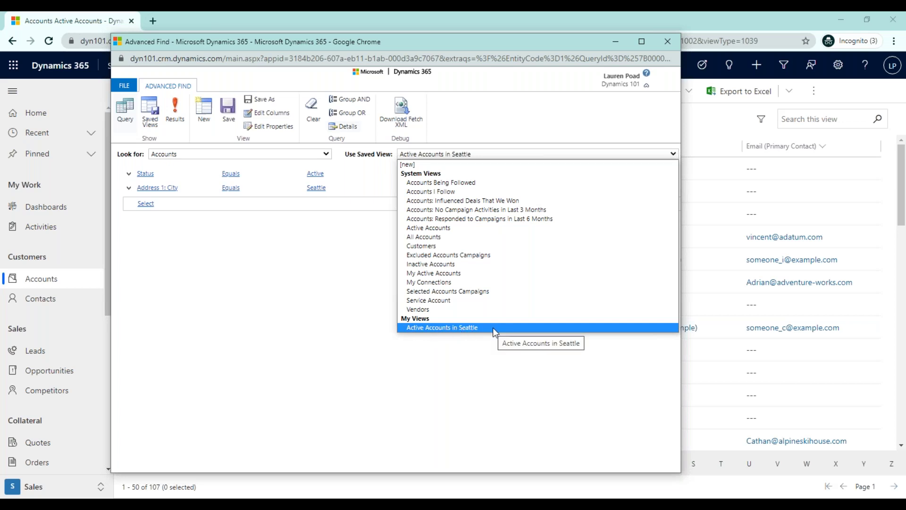
click(489, 363)
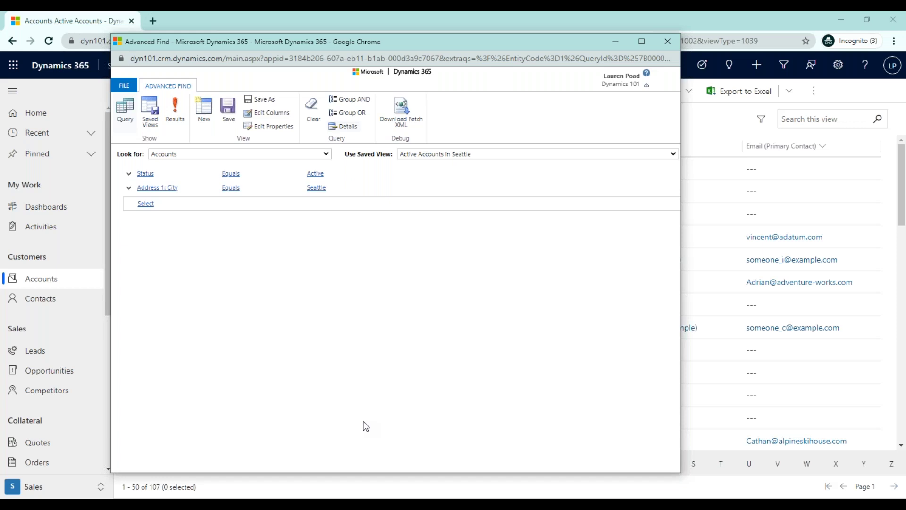
- Add a related Primary Contact condition below the Seattle city filter and list its contact fields
click(179, 207)
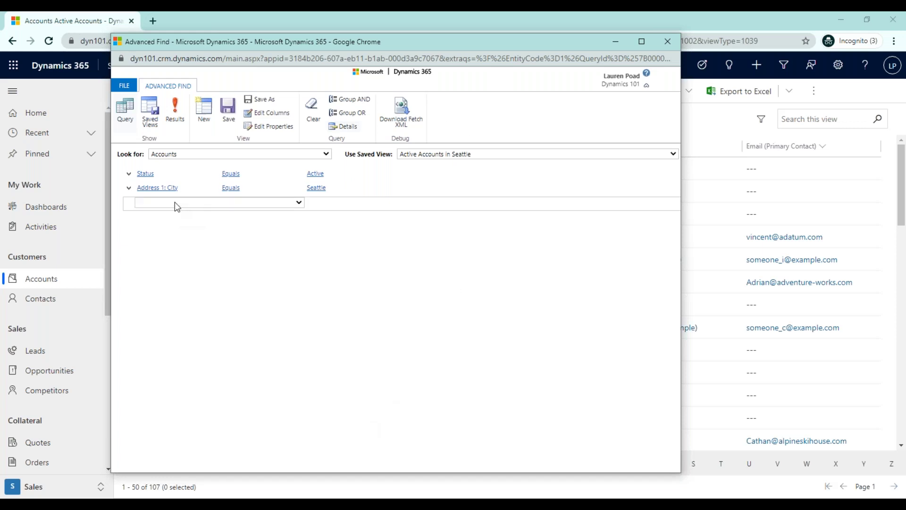
click(166, 202)
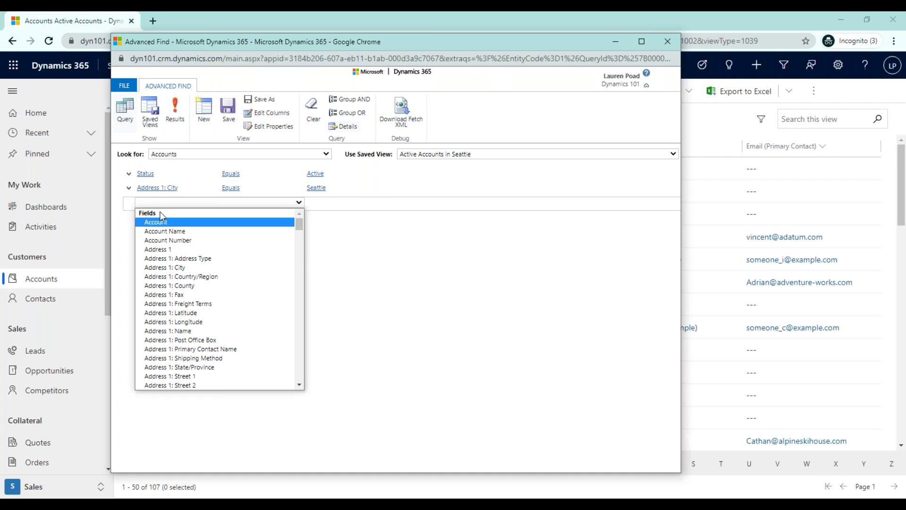
scroll(197, 252, down, 8)
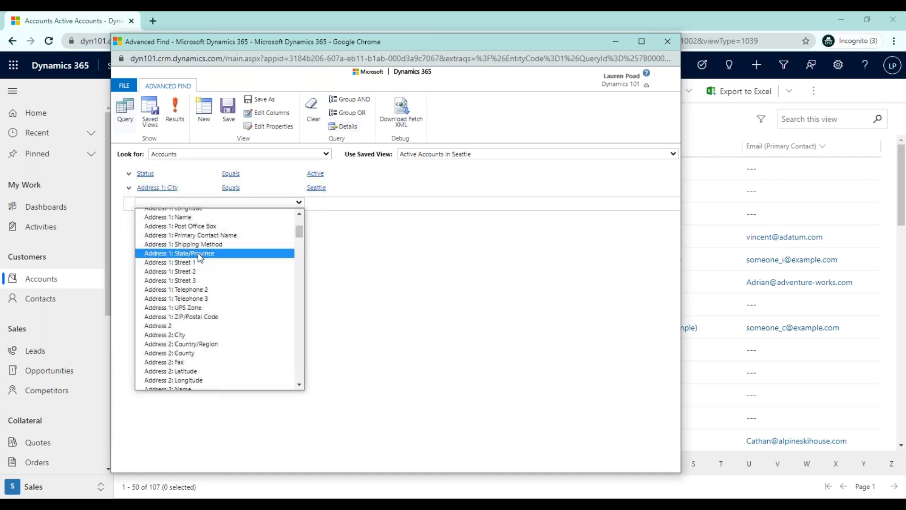
scroll(197, 255, down, 20)
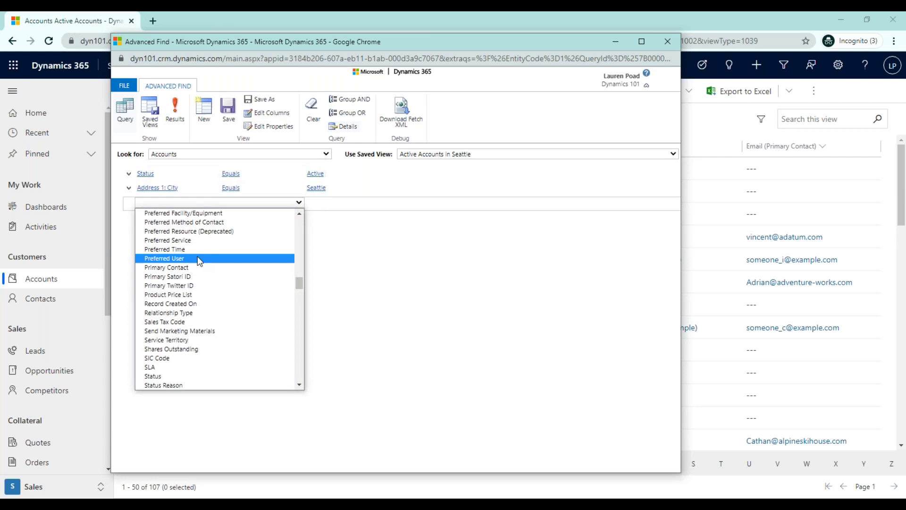
scroll(197, 255, down, 5)
scroll(198, 255, up, 4)
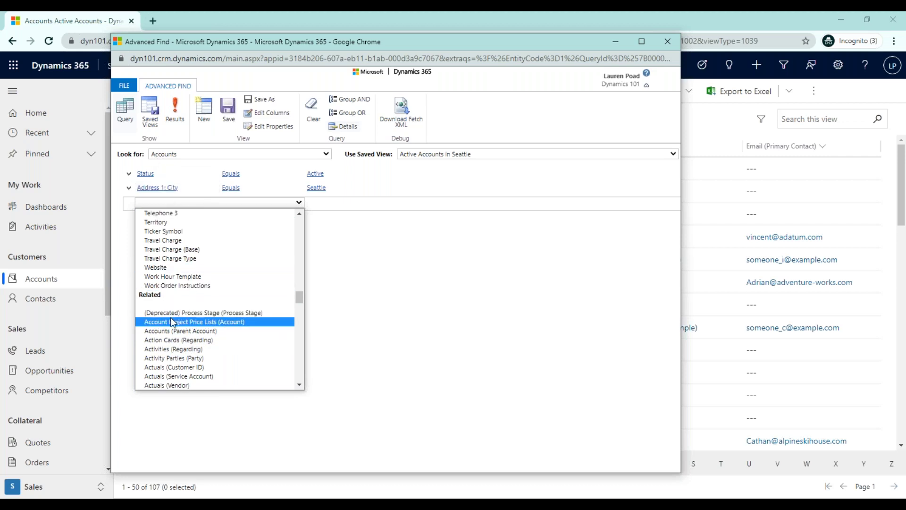
scroll(172, 322, down, 12)
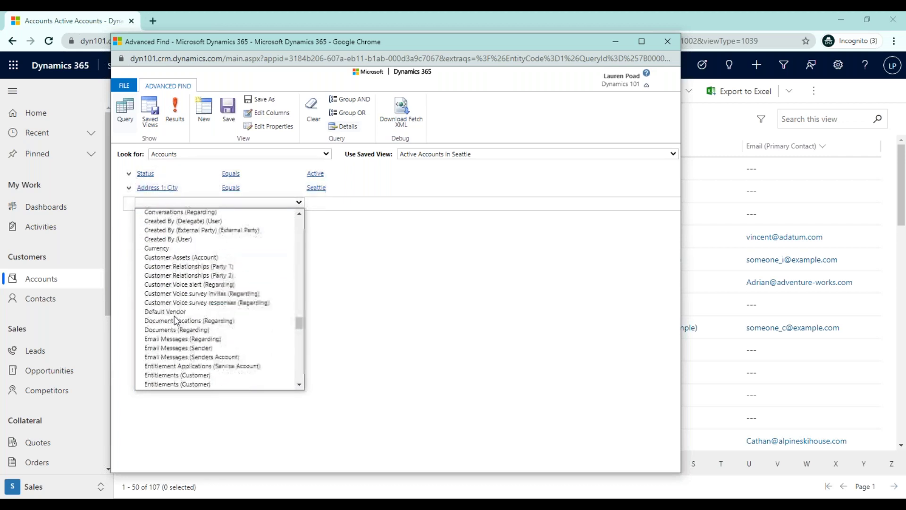
scroll(175, 321, down, 15)
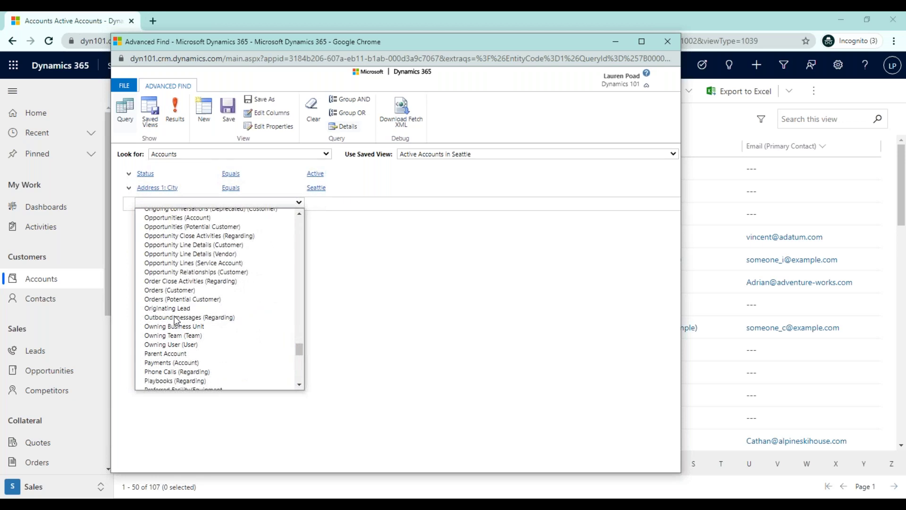
scroll(175, 321, down, 3)
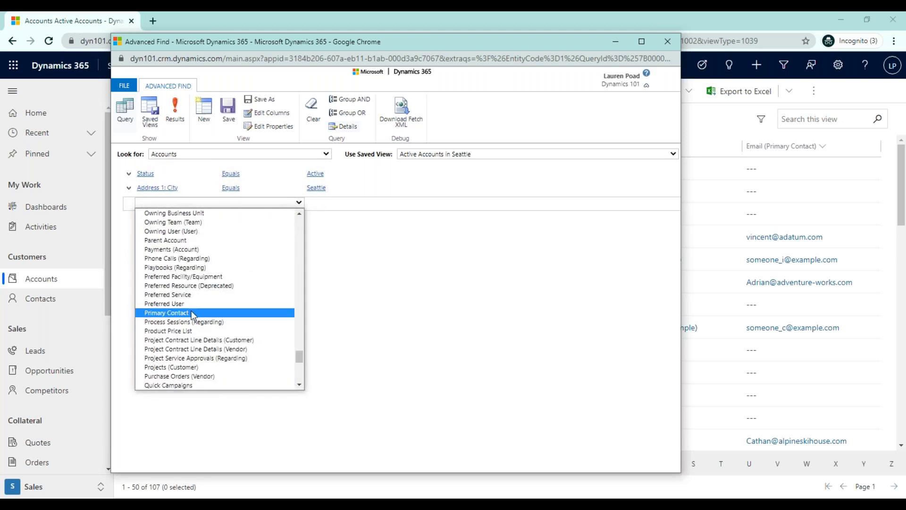
click(193, 313)
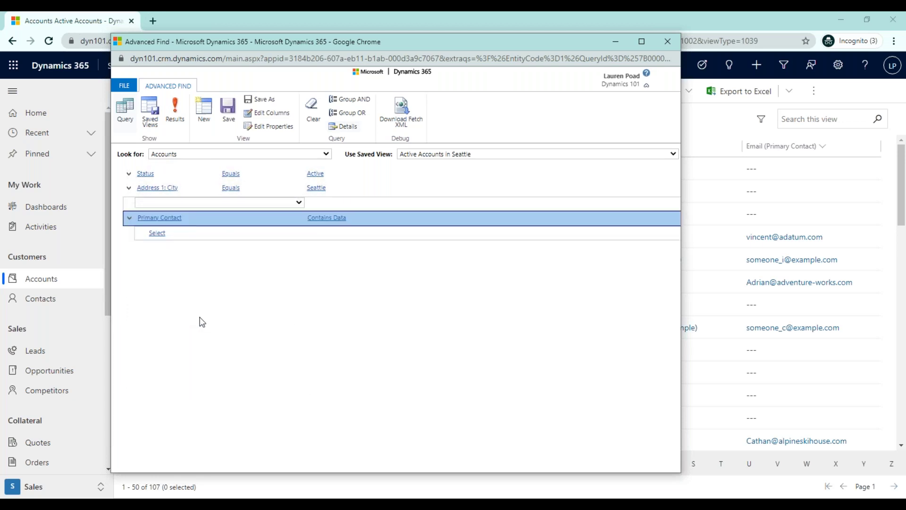
click(187, 239)
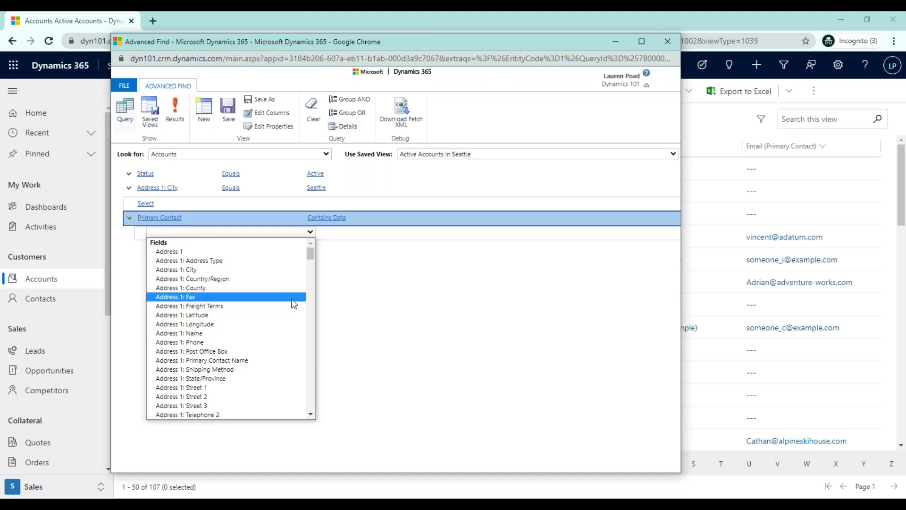
- Filter the primary contact by Email with the operator Does Not Contain Data
click(165, 218)
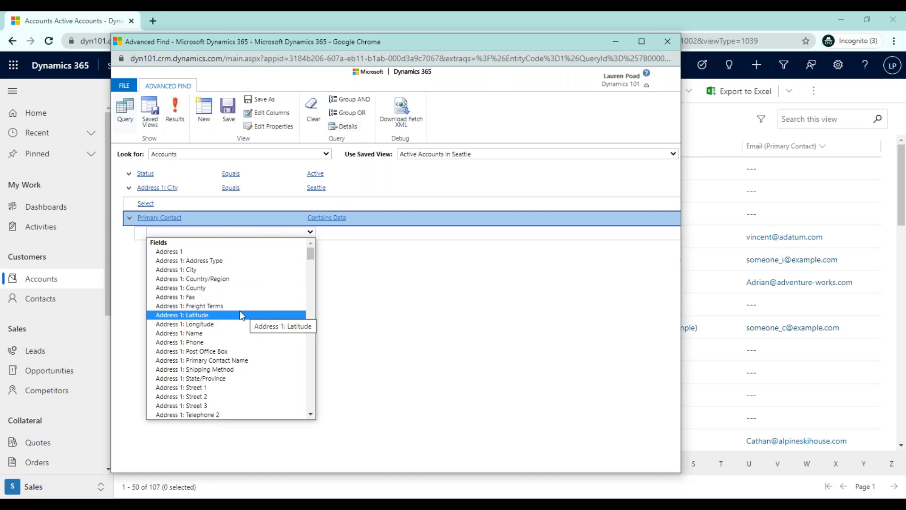
scroll(240, 309, down, 20)
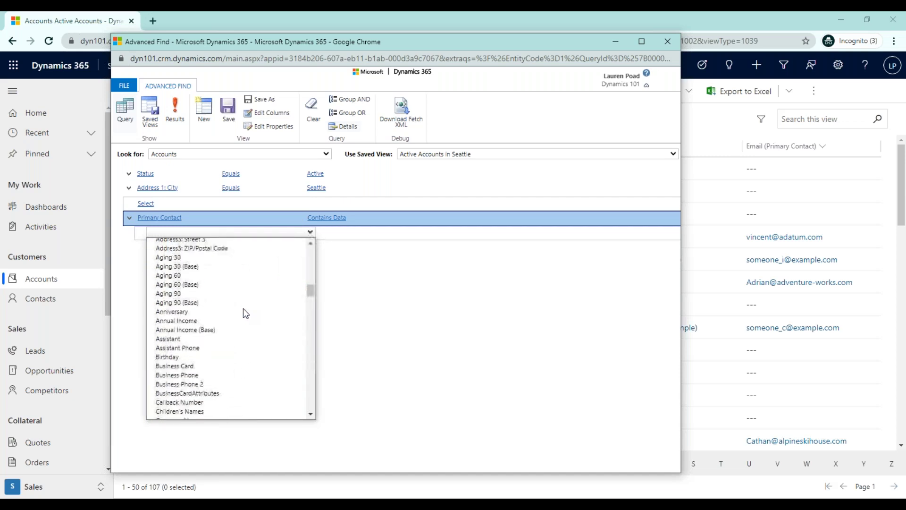
scroll(243, 310, down, 10)
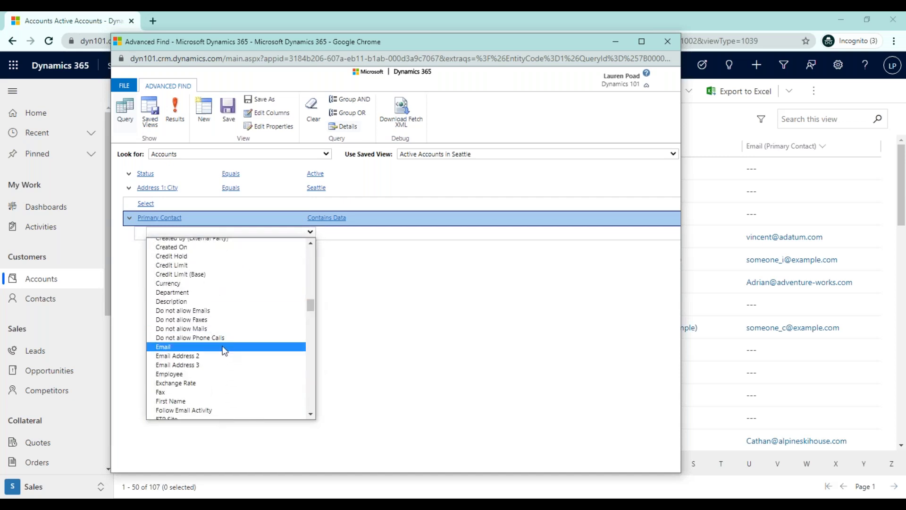
click(224, 348)
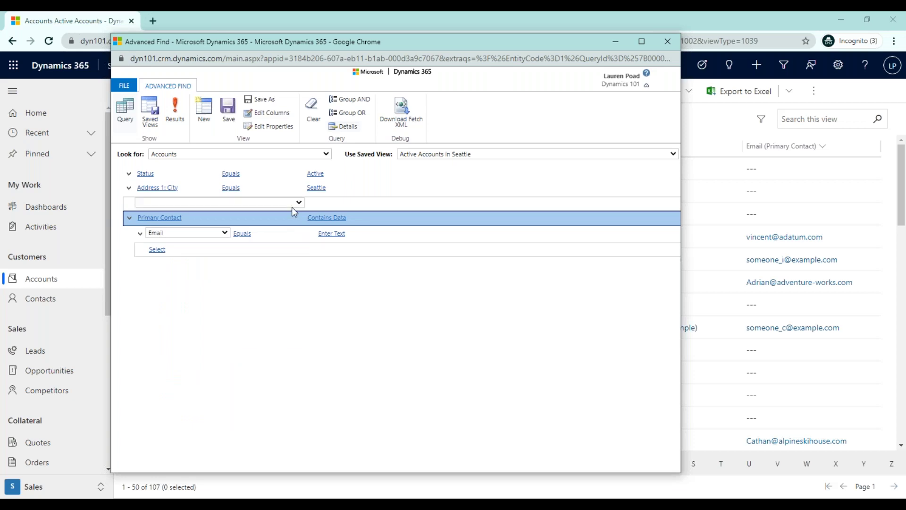
click(253, 233)
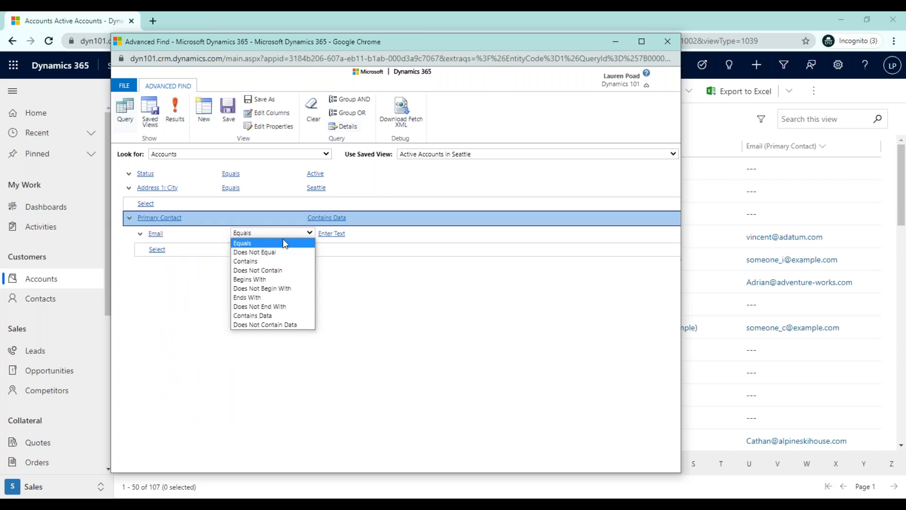
click(278, 325)
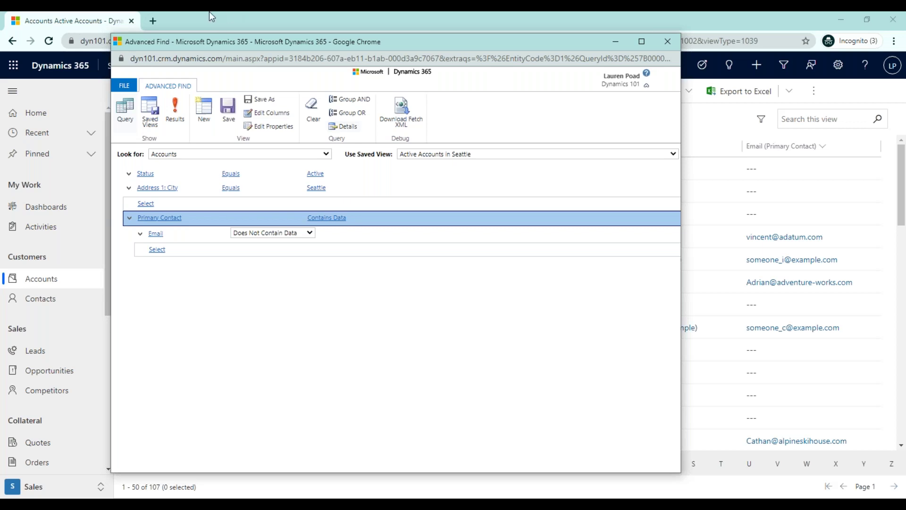
- Run the query to list the 15 active Seattle accounts whose primary contact lacks email
click(175, 111)
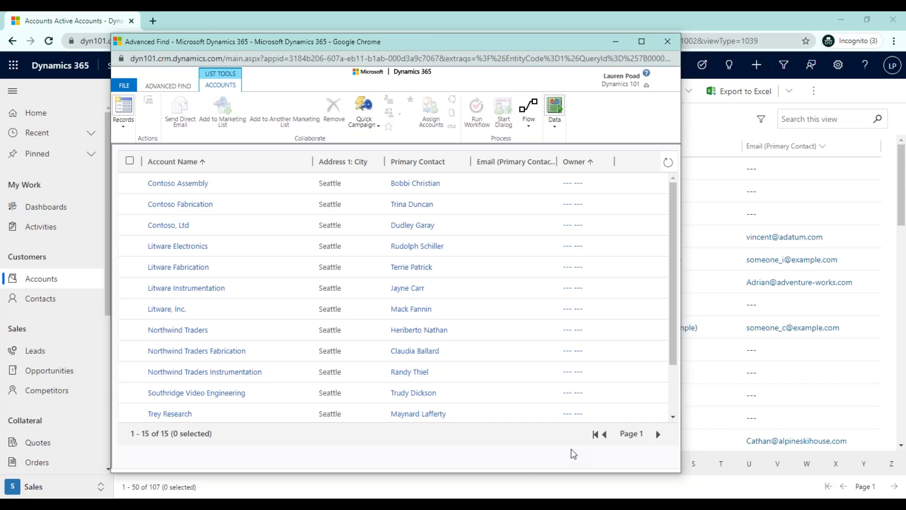
- Return from the results to the Advanced Find query criteria
click(175, 87)
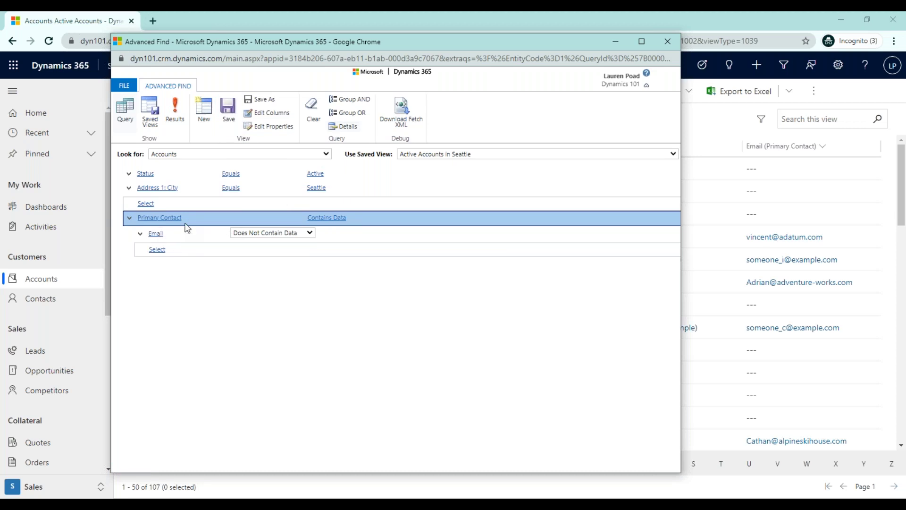
- Save the query as 'Active Accounts in Seattle where the Primary Contact has no Email Address'
click(274, 128)
click(376, 267)
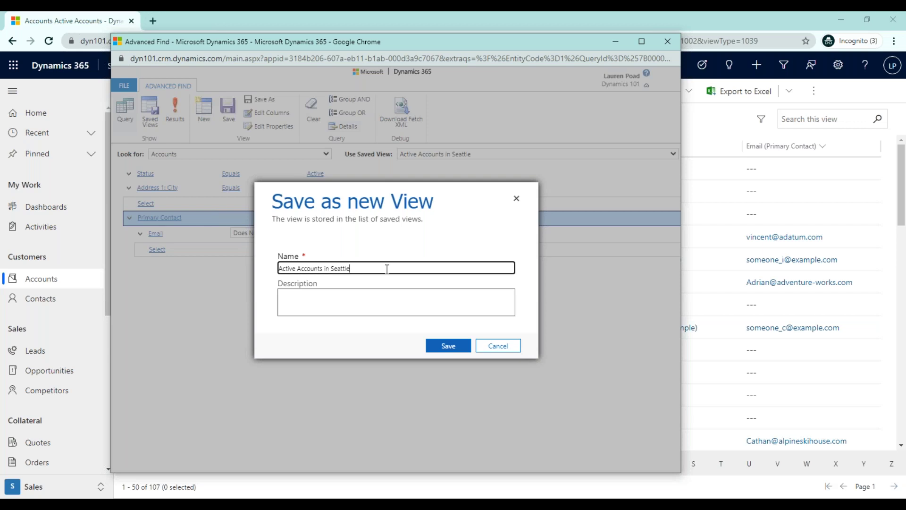
text(where the Primary Contact has no Email Address)
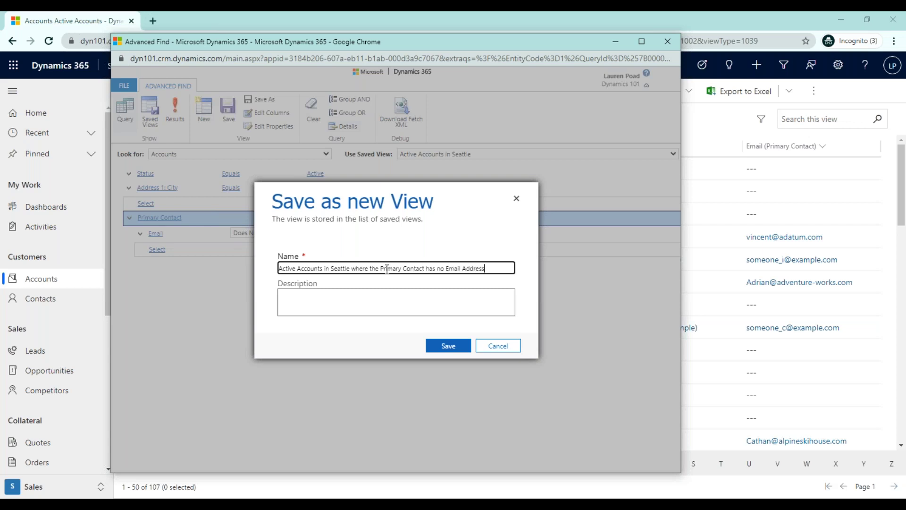
click(454, 347)
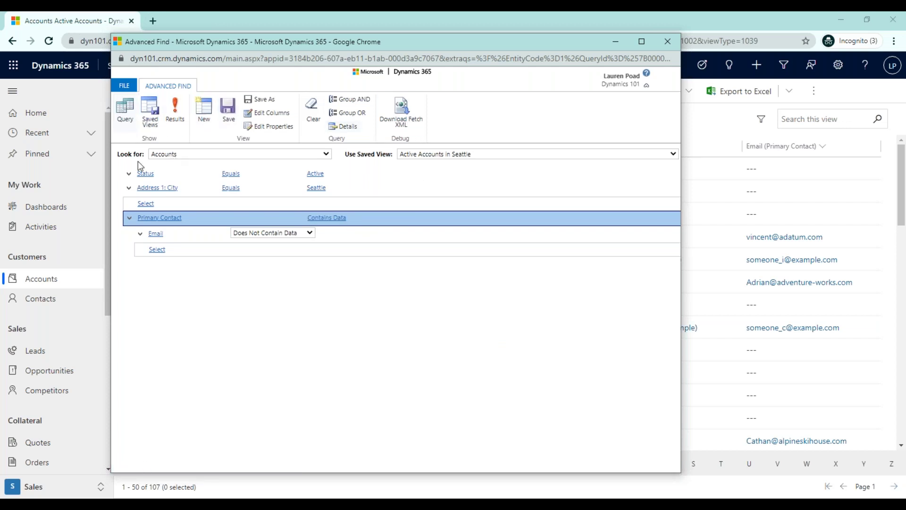
click(155, 121)
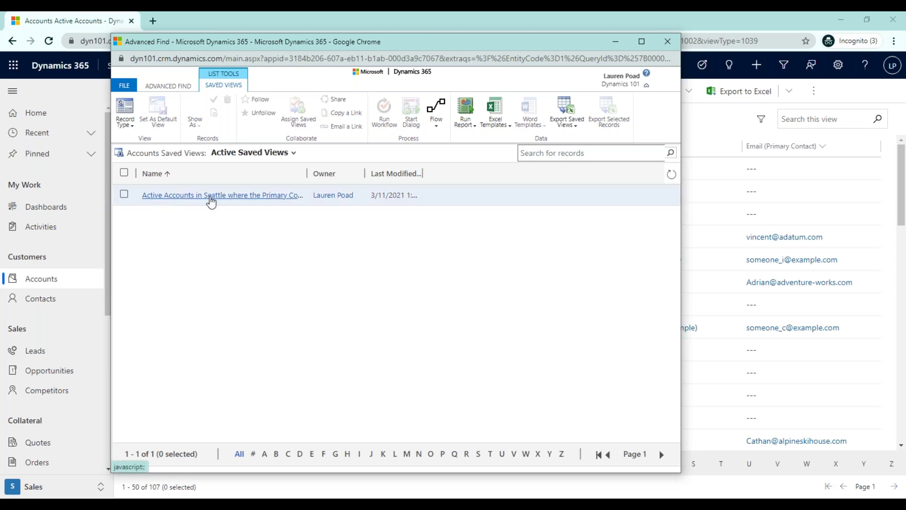
- Select the newly saved view and open its Share settings
click(124, 195)
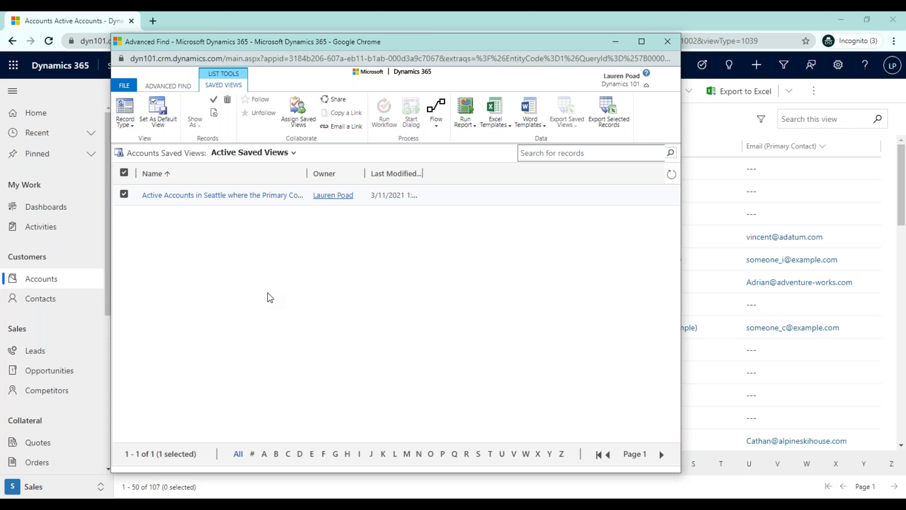
click(325, 105)
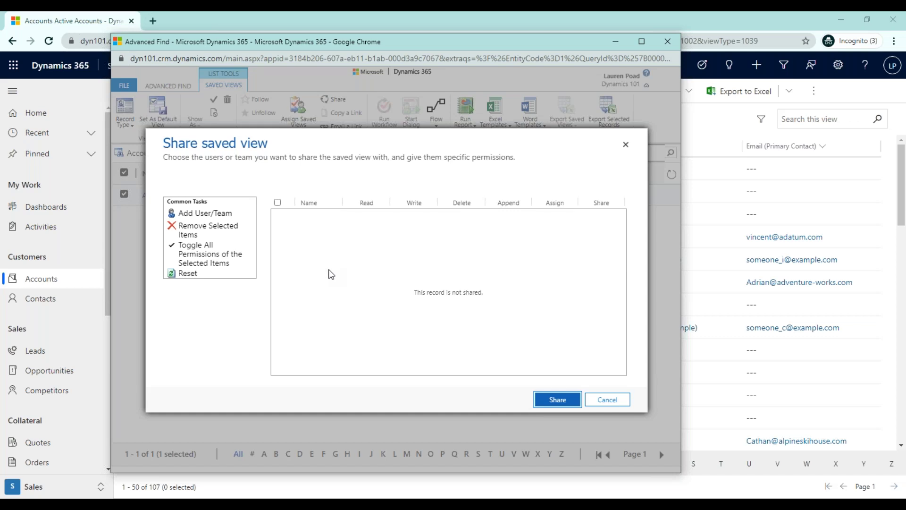
- Add a user from Look Up Records to the view's share list with Read permission
click(207, 212)
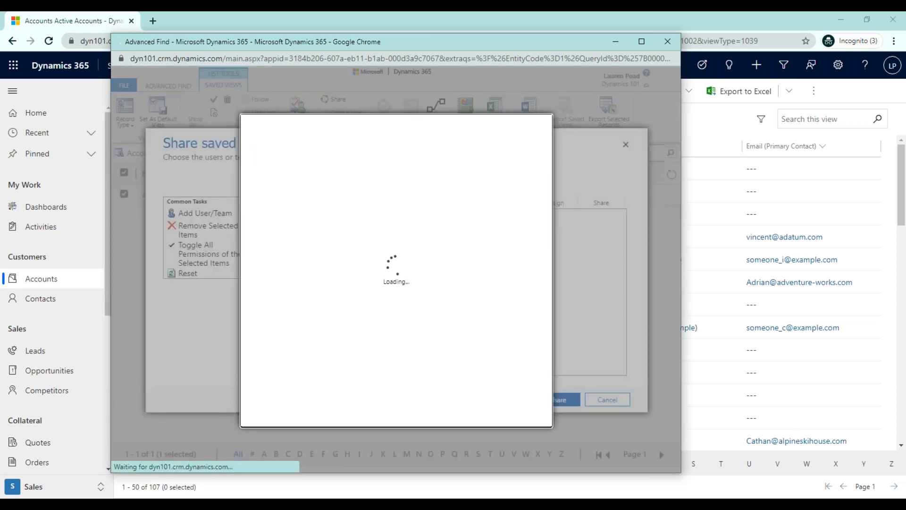
scroll(376, 286, down, 3)
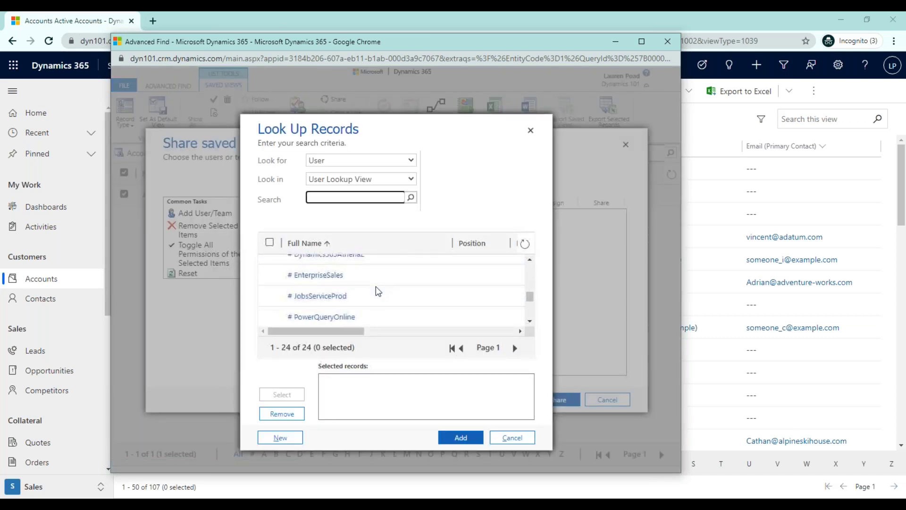
scroll(375, 286, down, 3)
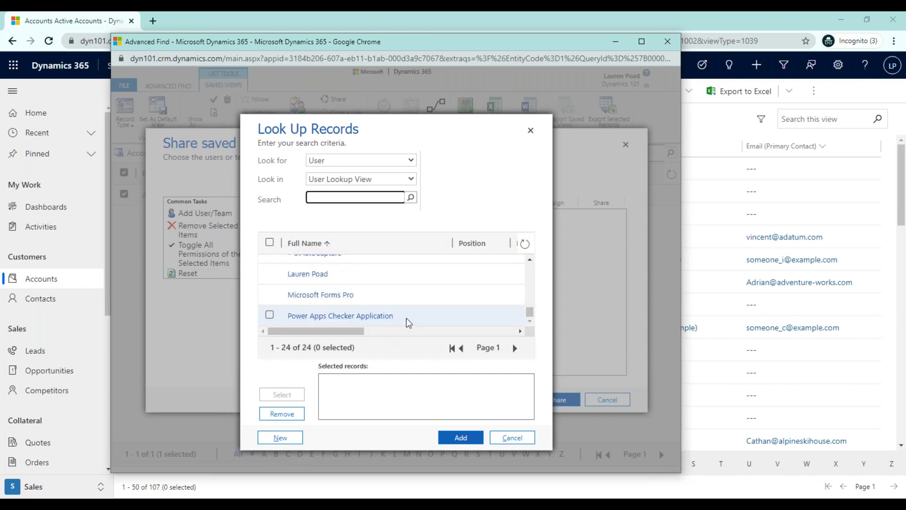
scroll(406, 318, up, 1)
scroll(401, 321, down, 1)
click(389, 278)
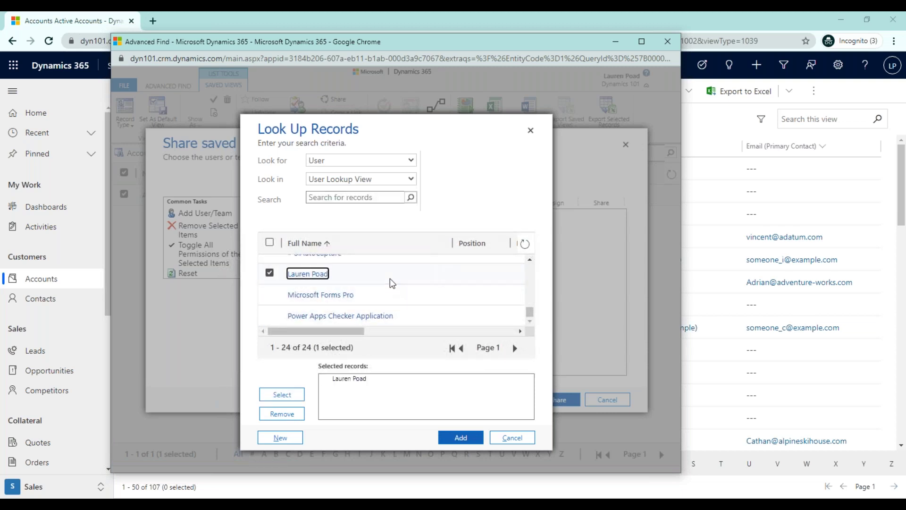
click(460, 436)
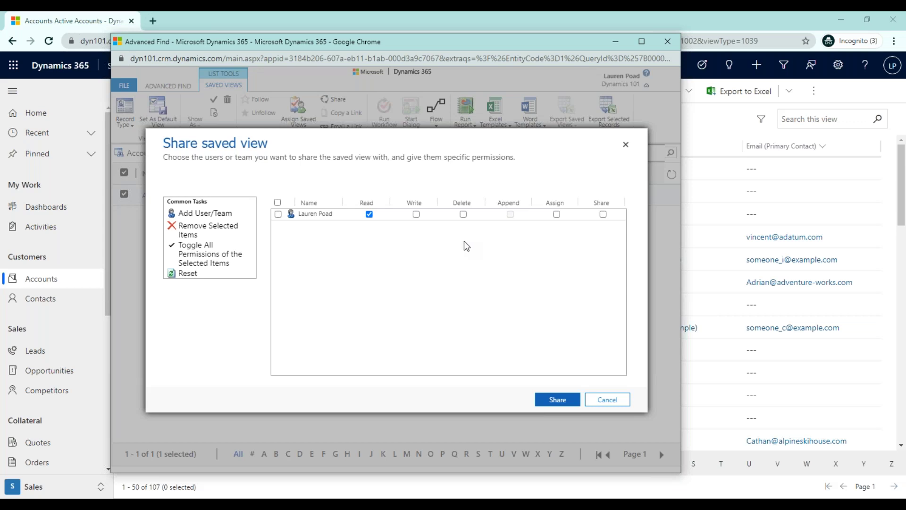
- Grant the user Read and Share permissions, leaving Write unticked, and share the view
click(603, 214)
click(415, 214)
click(415, 216)
click(554, 400)
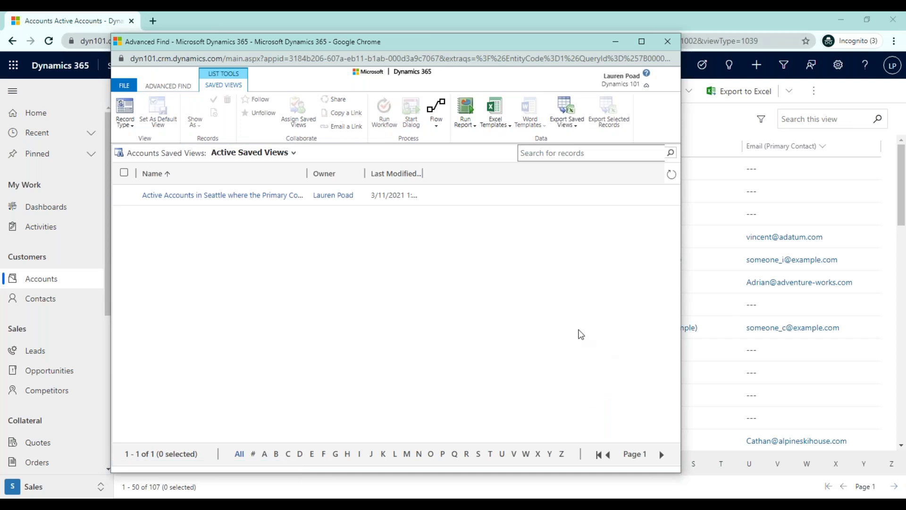
- Rerun the saved query to display the 15 matching Seattle accounts again
click(184, 89)
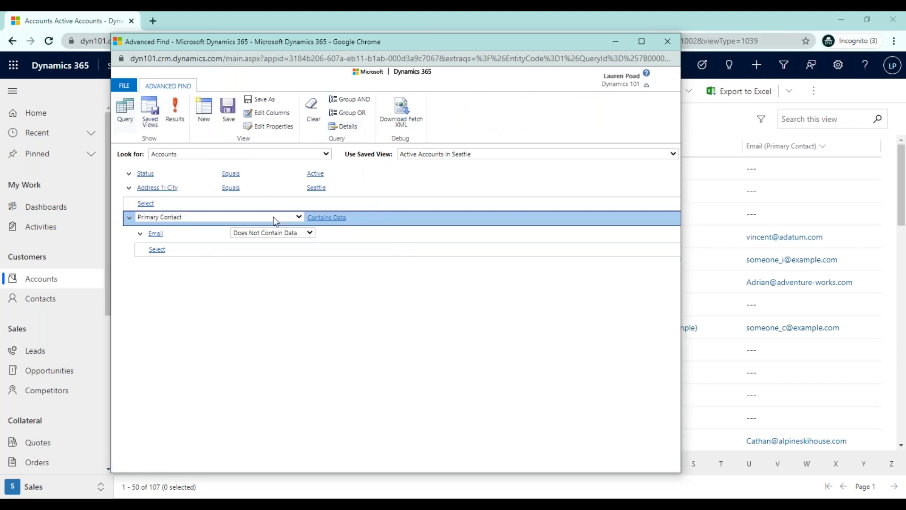
click(176, 122)
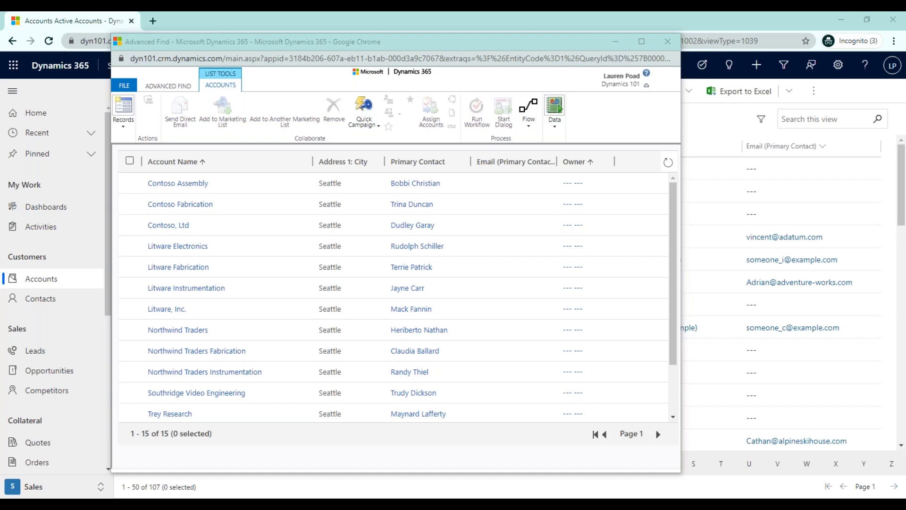
- Show the Export Accounts format choices from the Data ribbon, dismiss them, and maximize Advanced Find
click(557, 121)
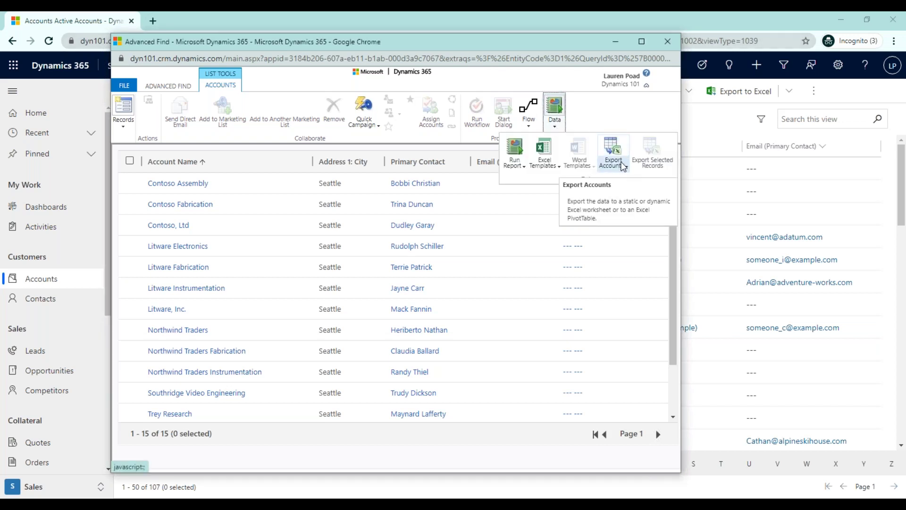
click(623, 166)
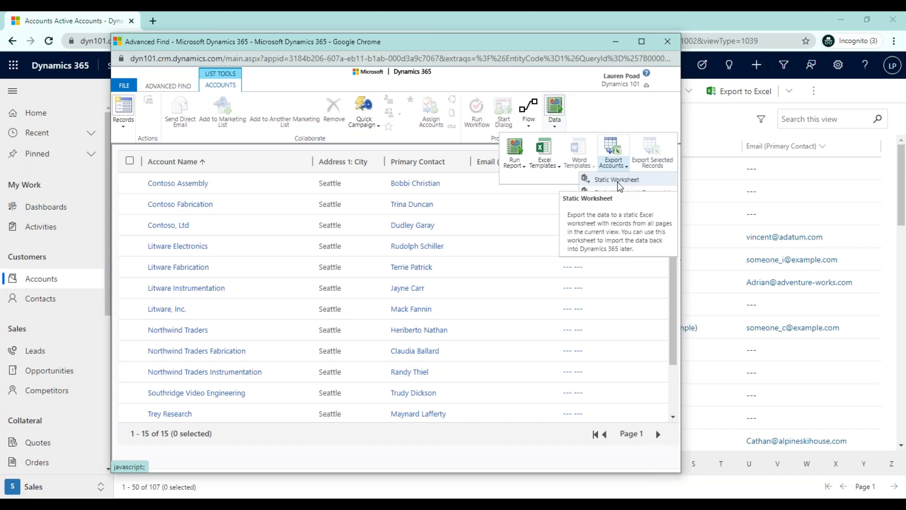
click(627, 124)
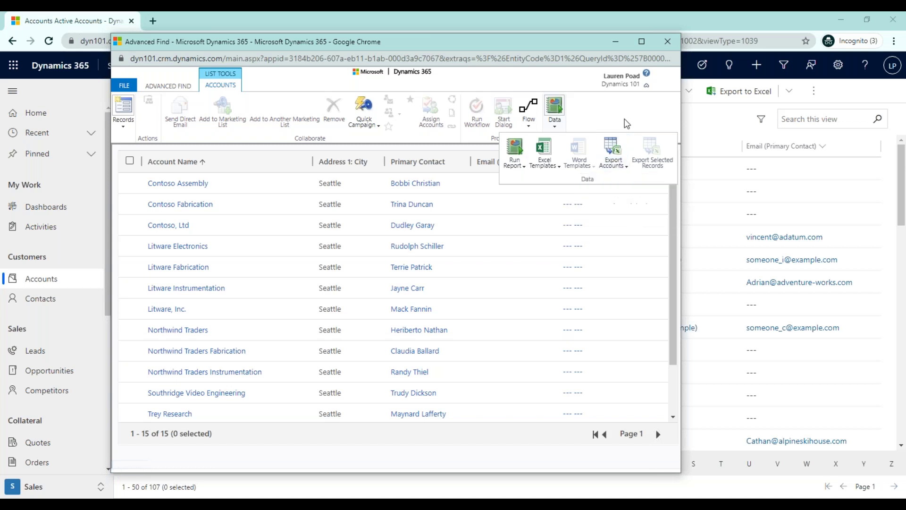
click(641, 41)
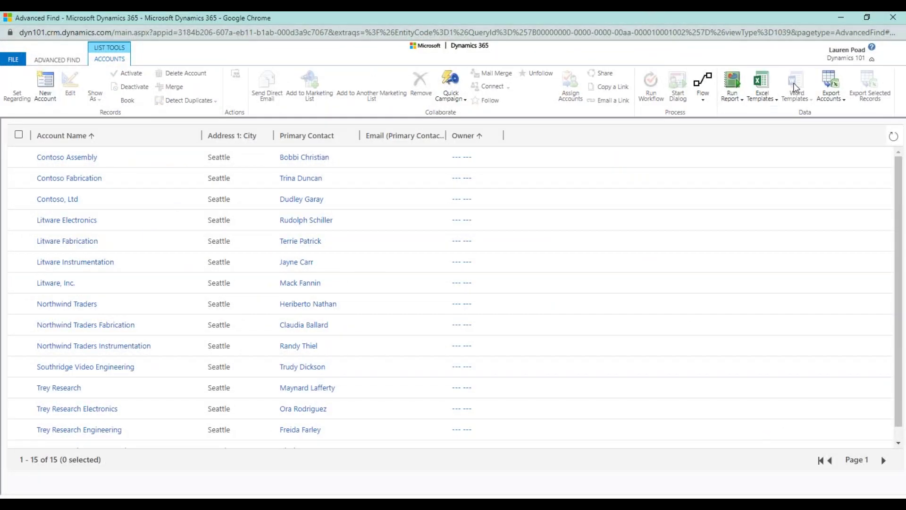
- Reopen the Export Accounts format list in the full-screen results, then dismiss it
click(837, 99)
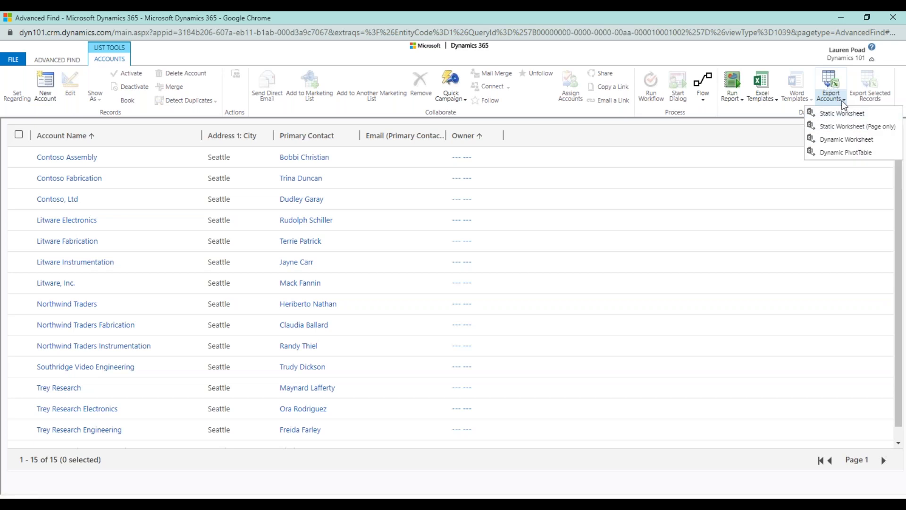
click(843, 100)
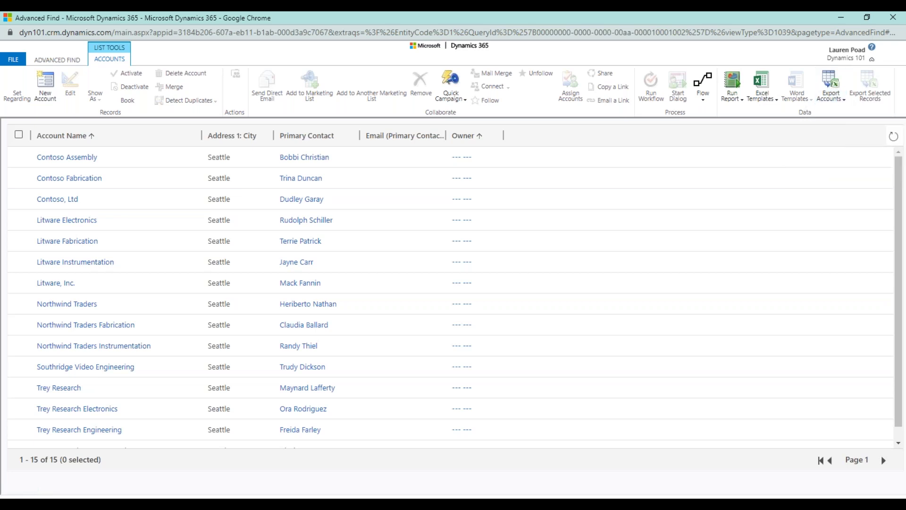